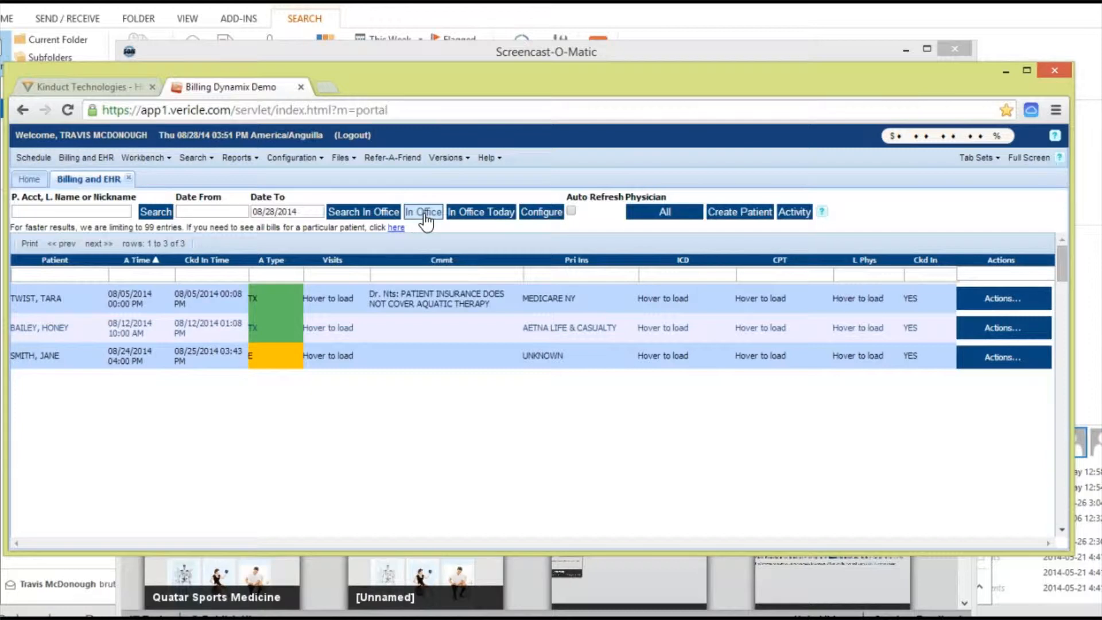
# Step: Open the first listed patient's record and bring up the joint selection in its 3DRX section
pyautogui.click(40, 297)
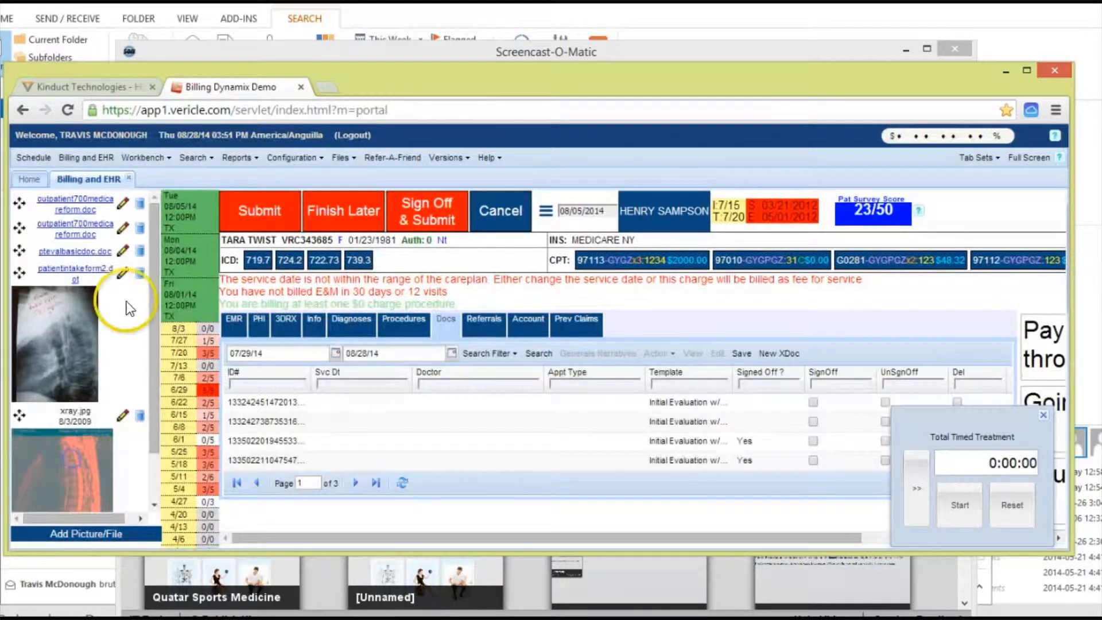
pyautogui.click(286, 326)
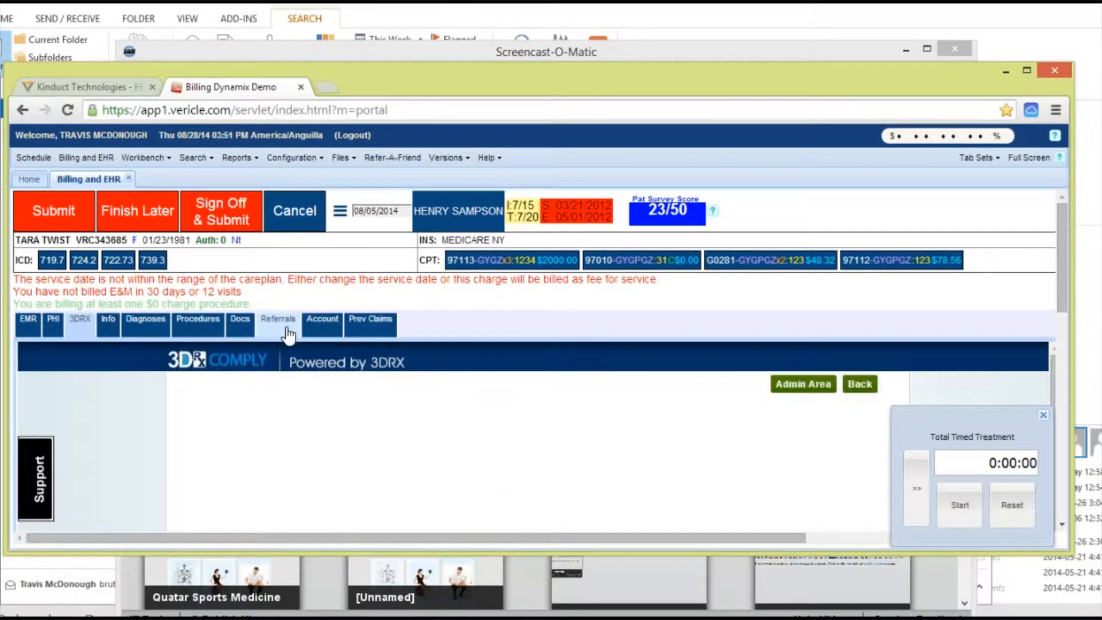
pyautogui.moveTo(1063, 222); pyautogui.dragTo(1060, 297)
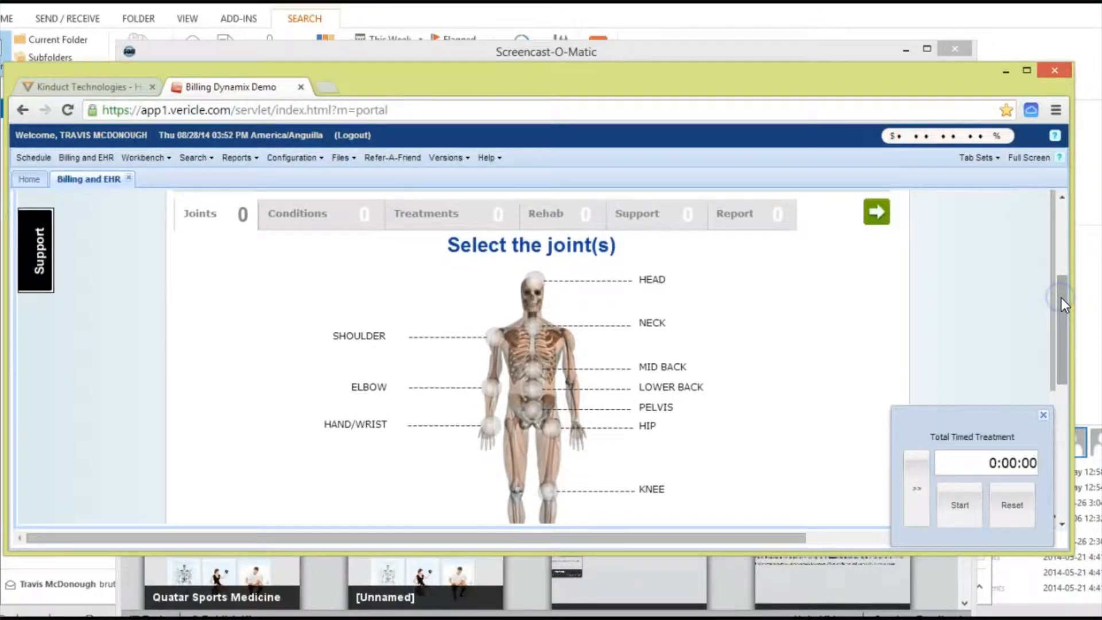
# Step: Select the shoulder joint, preview its A-C Sprain C condition and deselect that condition
pyautogui.click(494, 341)
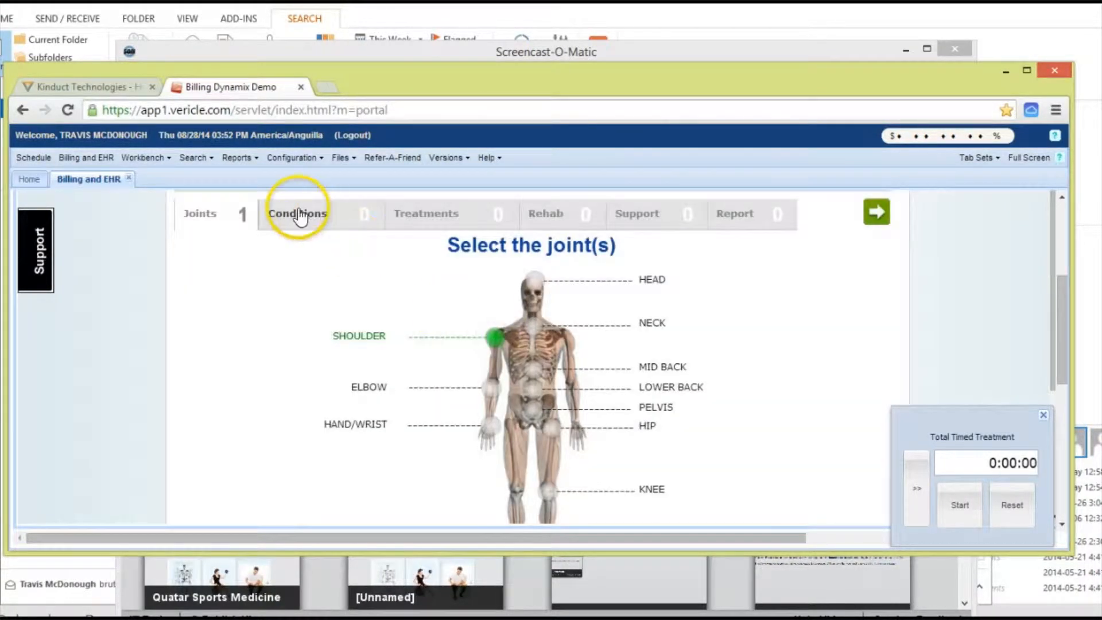
pyautogui.click(298, 215)
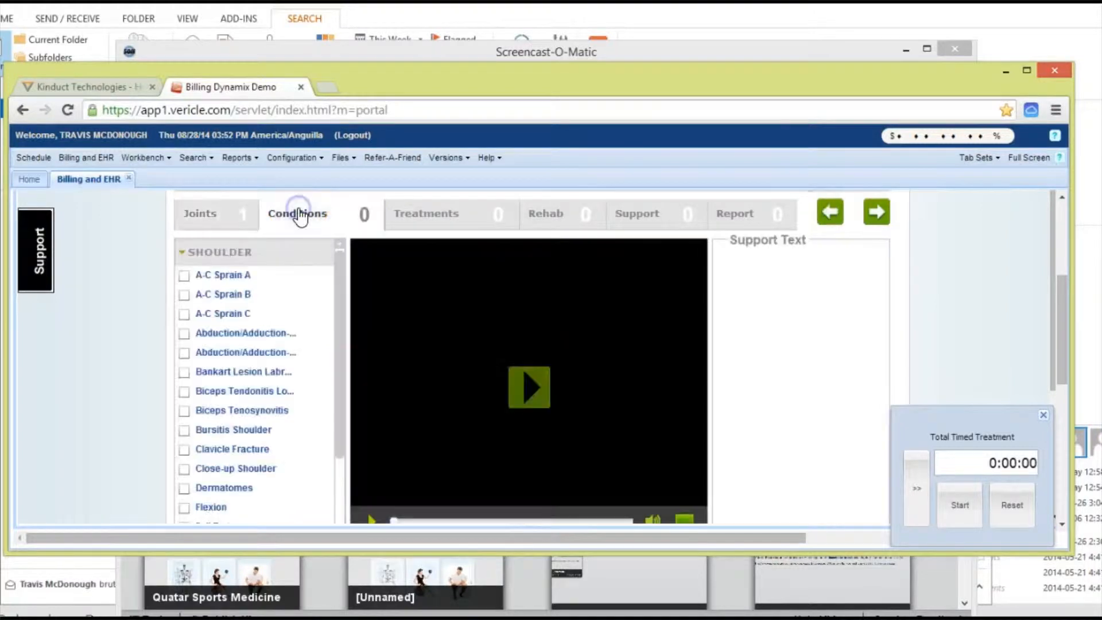
pyautogui.click(184, 313)
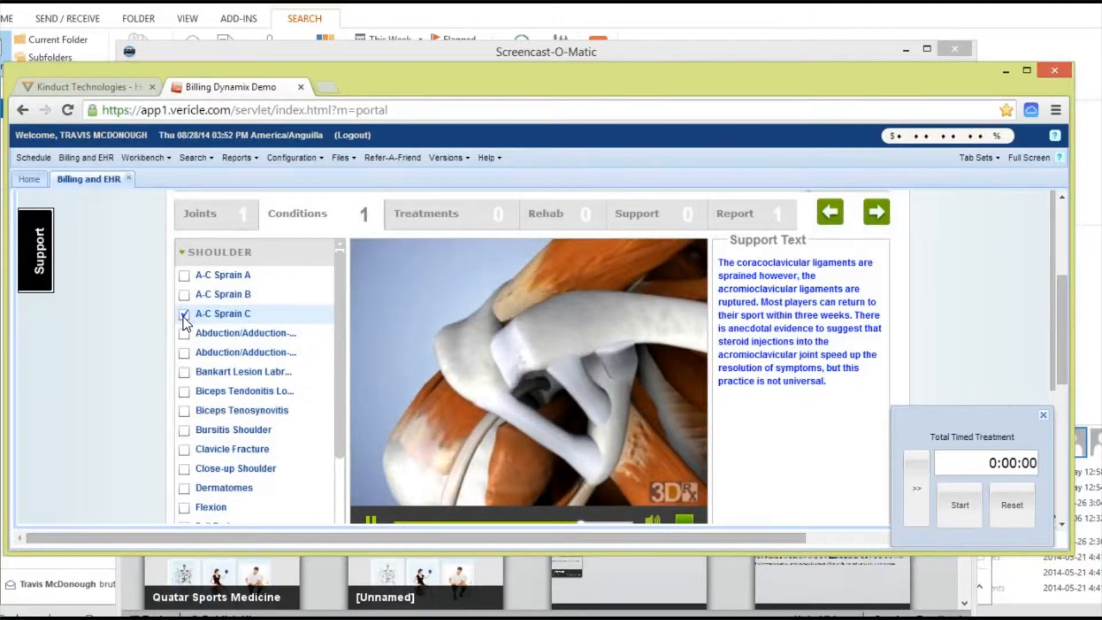
pyautogui.click(180, 315)
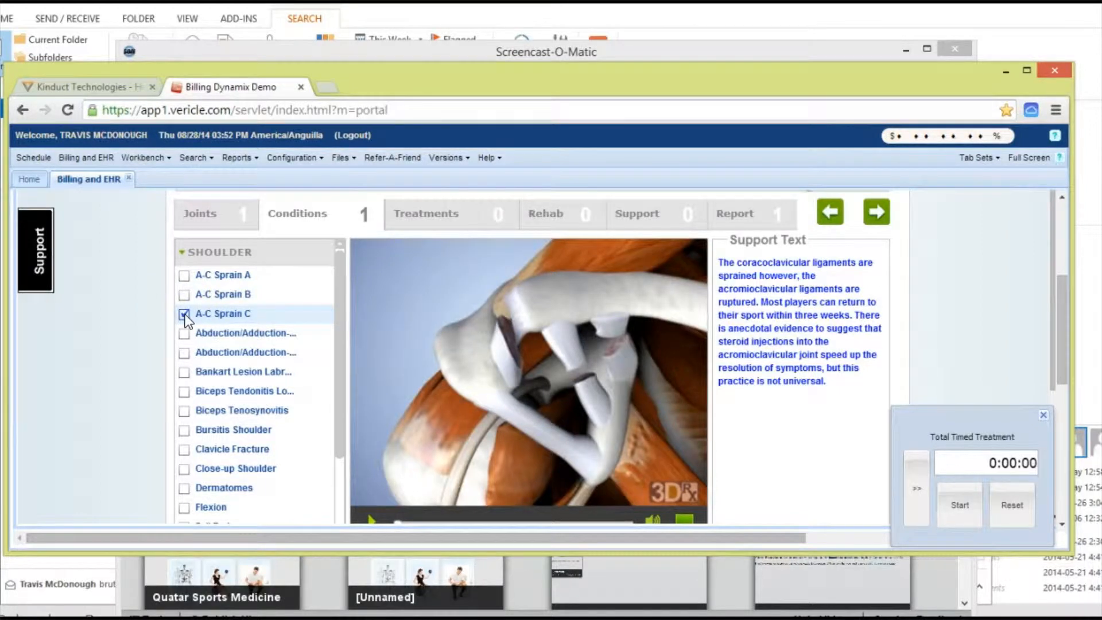
pyautogui.click(184, 314)
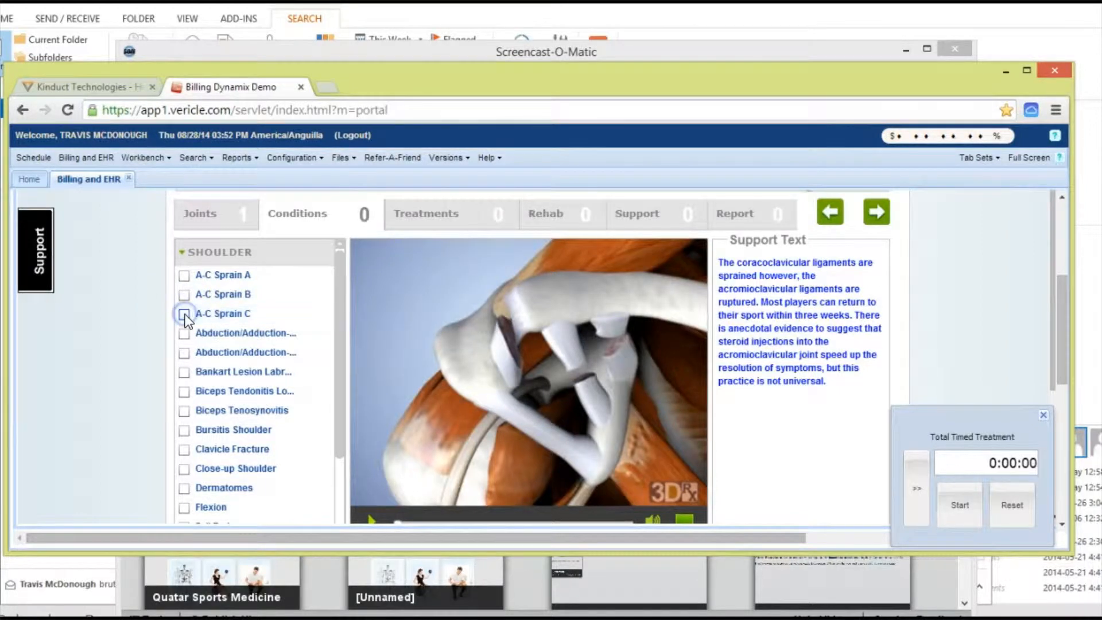
# Step: Preview the Bankart Lesion and Bursitis Shoulder conditions, deselecting each one after viewing its animation
pyautogui.click(184, 373)
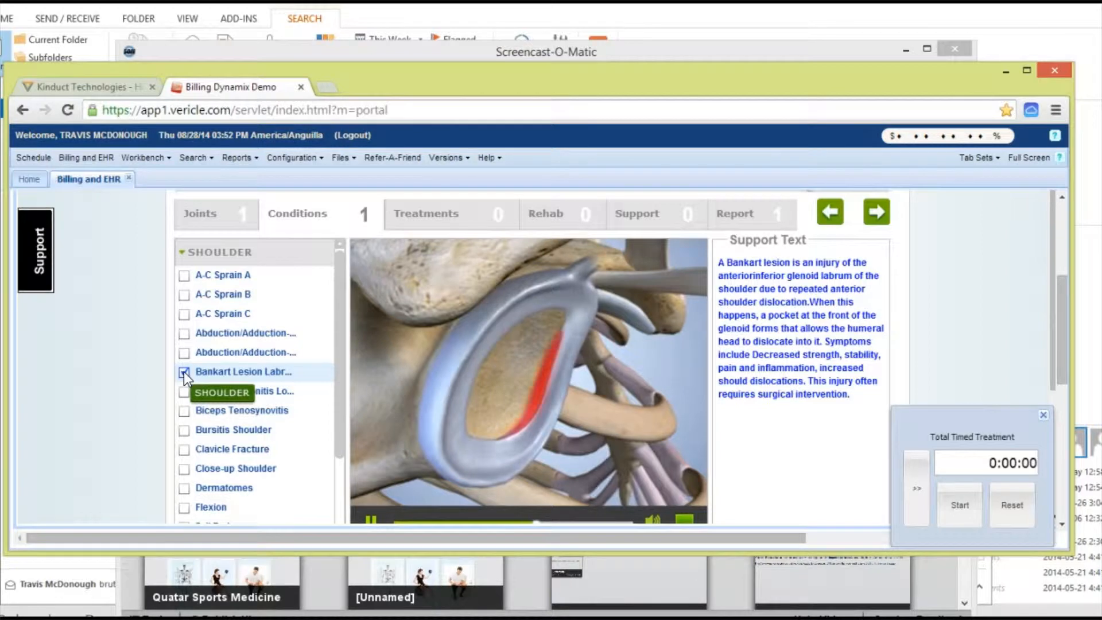
pyautogui.click(183, 372)
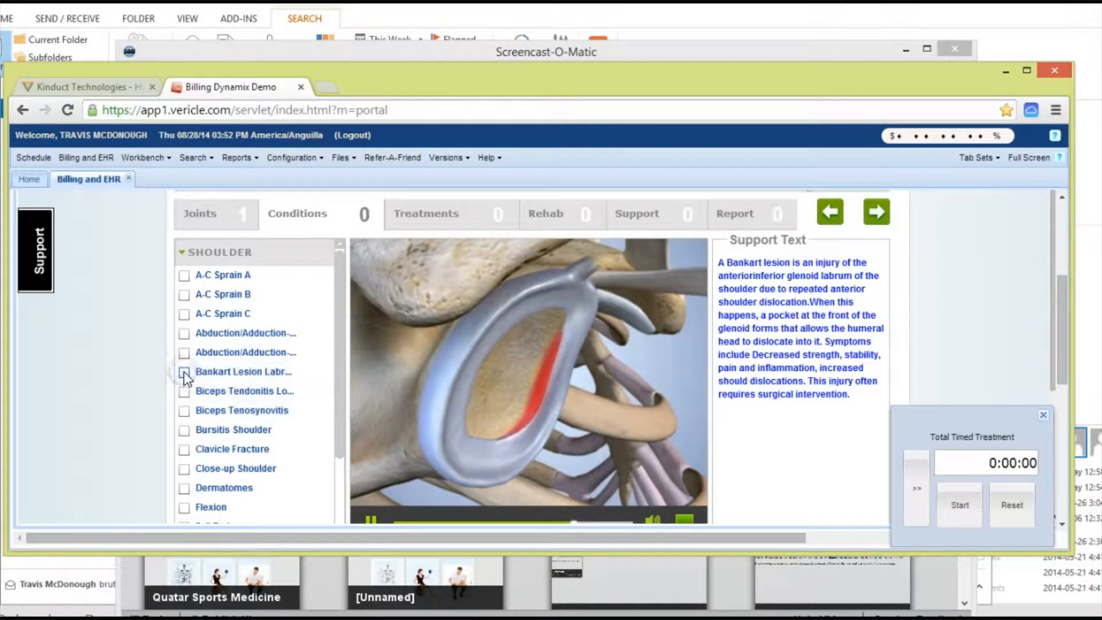
pyautogui.click(183, 429)
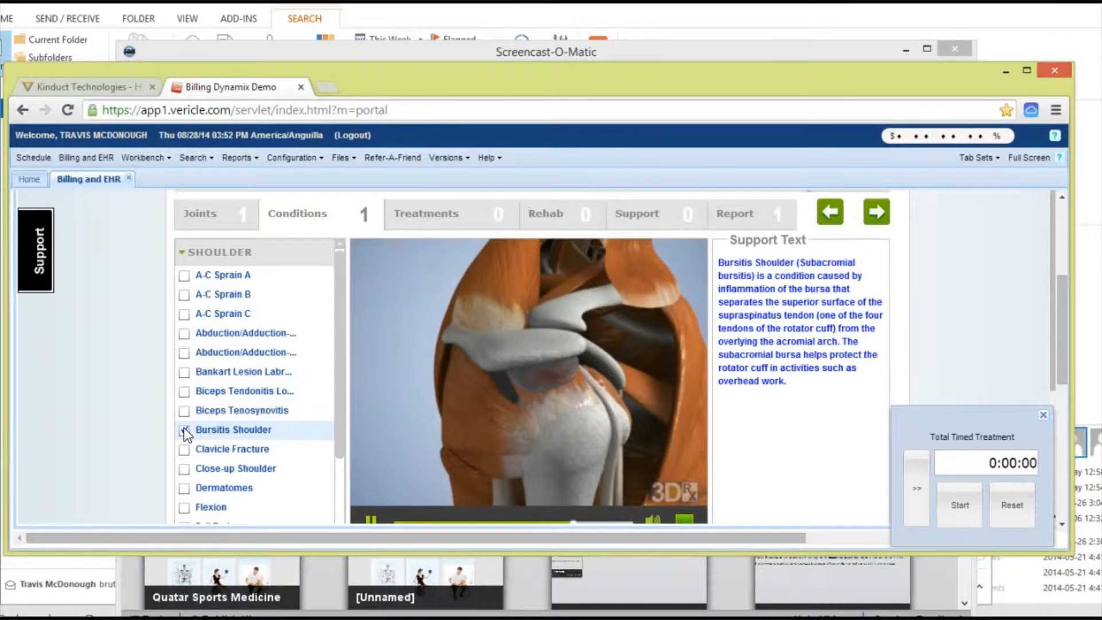
pyautogui.click(184, 429)
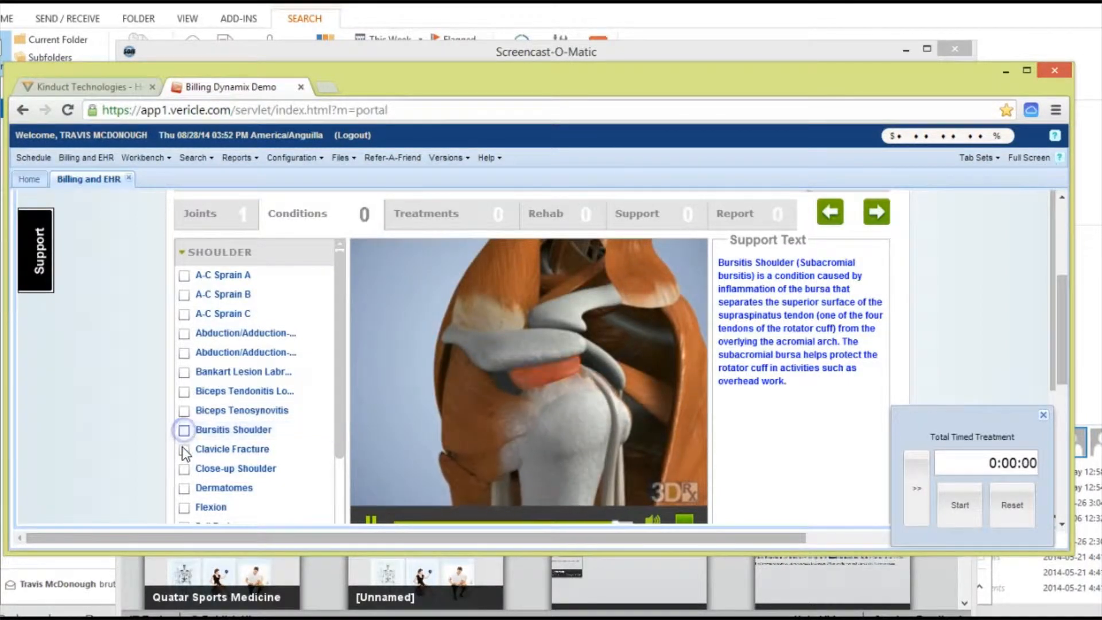
# Step: Preview the shoulder Flexion and Hyper Kyphosis animations and clear both selections
pyautogui.click(185, 507)
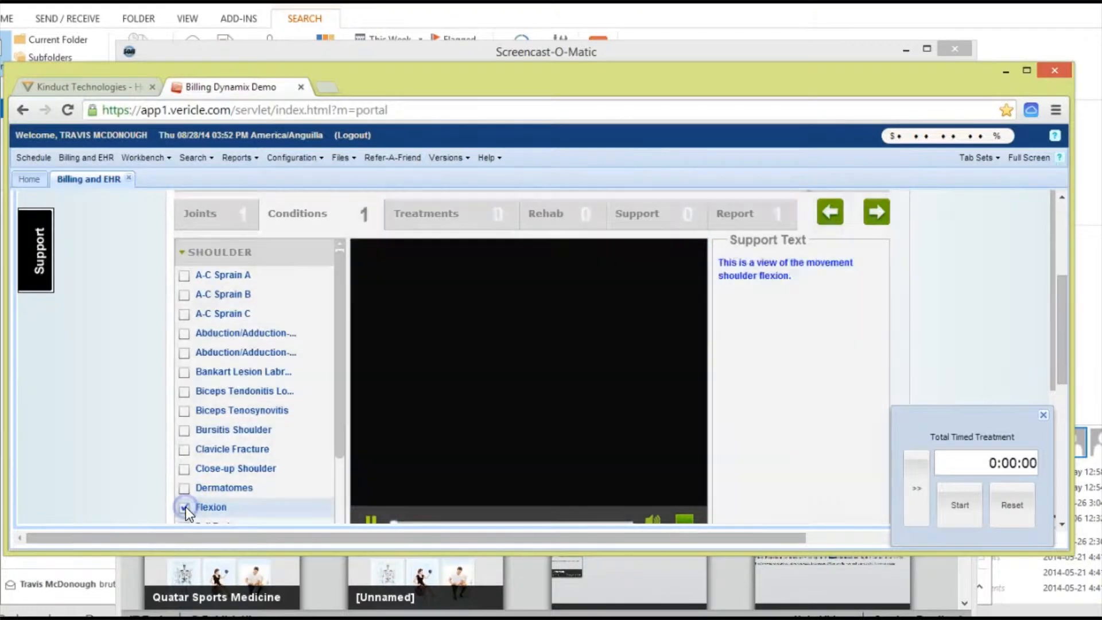
pyautogui.moveTo(339, 316); pyautogui.dragTo(160, 393)
pyautogui.click(186, 352)
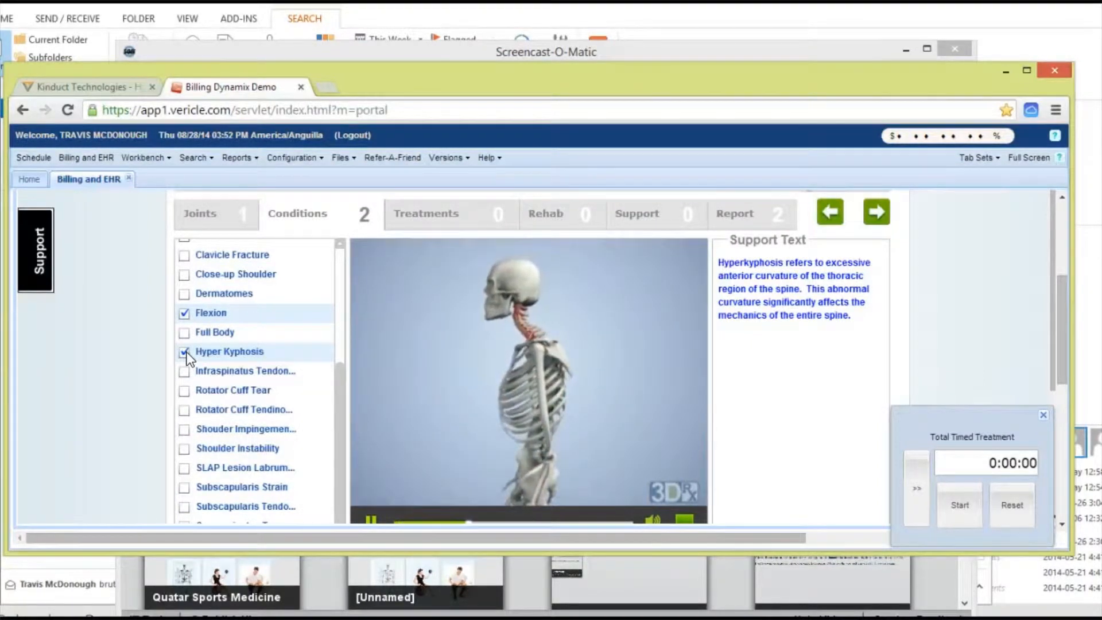
pyautogui.click(187, 353)
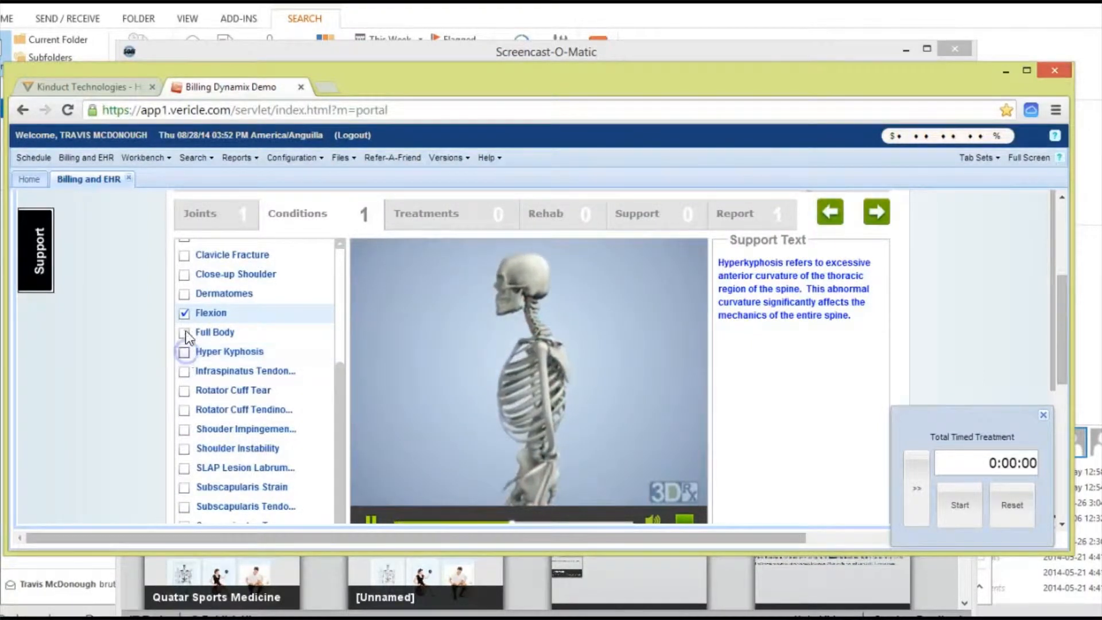
pyautogui.click(184, 313)
pyautogui.moveTo(338, 438); pyautogui.dragTo(347, 316)
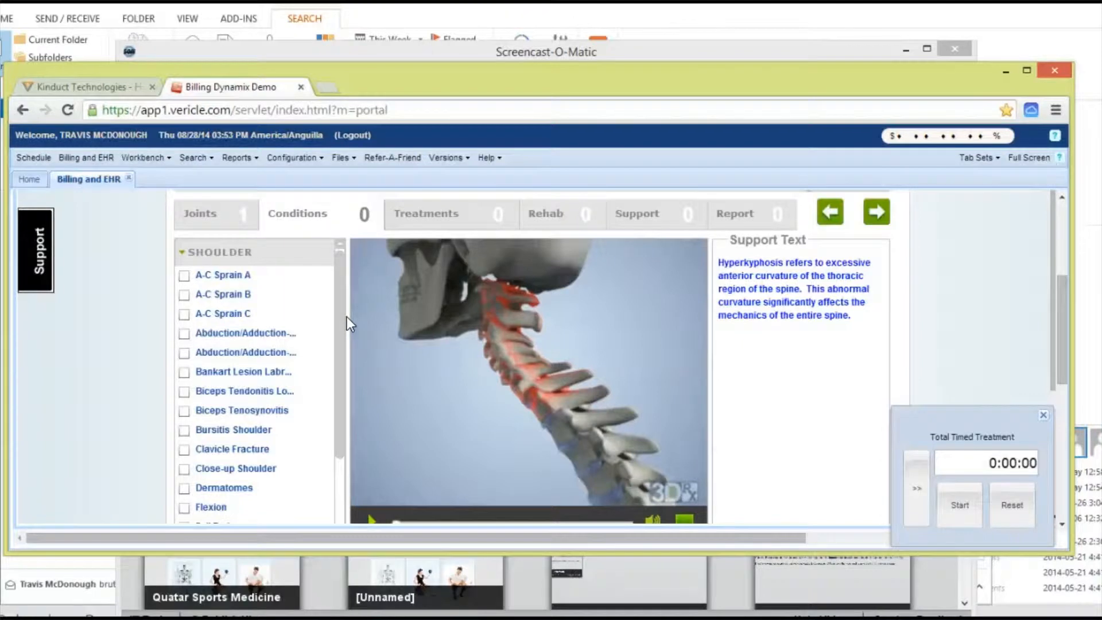
# Step: Preview the Biceps Tendonitis condition and its support text, and clear the selection
pyautogui.click(184, 391)
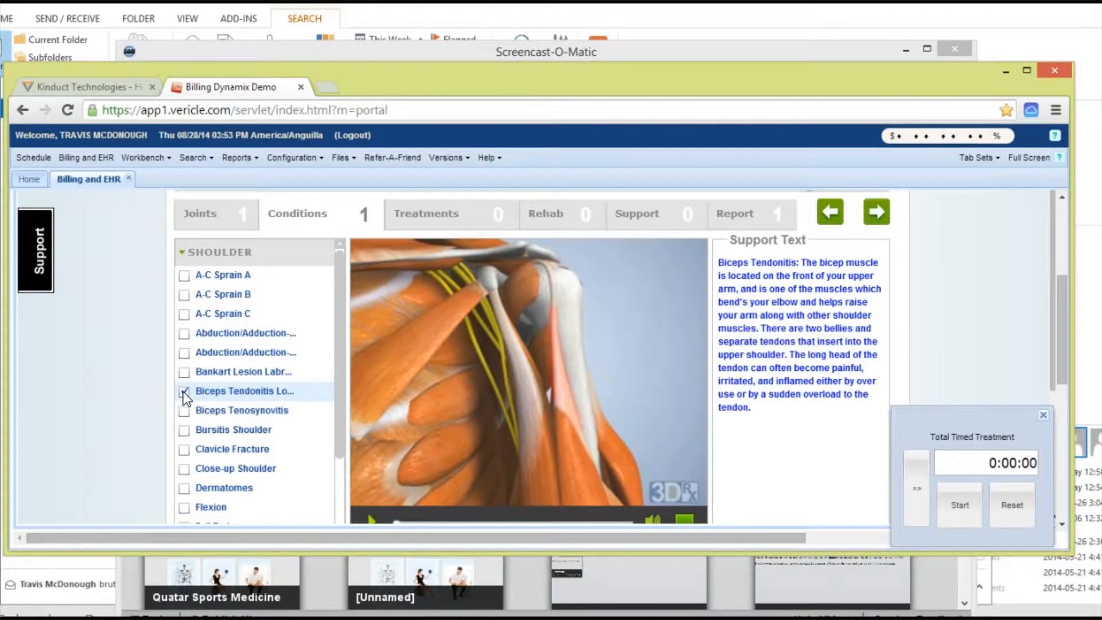
pyautogui.click(184, 391)
pyautogui.moveTo(343, 271)
pyautogui.mouseDown()
pyautogui.moveTo(340, 312)
pyautogui.moveTo(336, 263)
pyautogui.mouseUp()
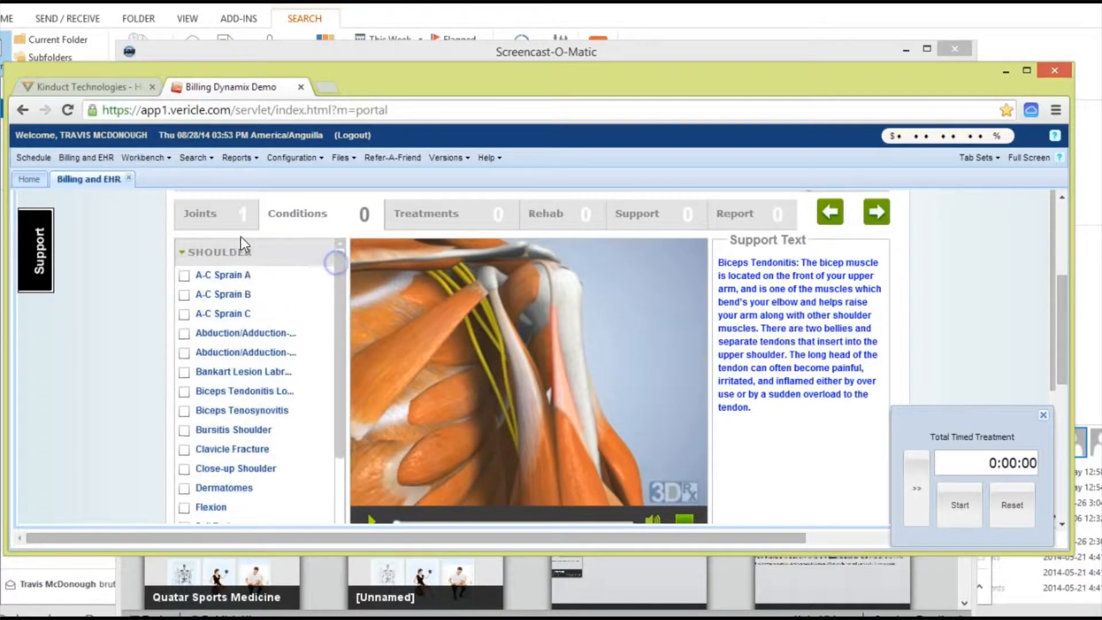
# Step: Replace the shoulder with the lower back as the selected joint and choose its BulgeL5-Sacrum condition
pyautogui.click(202, 215)
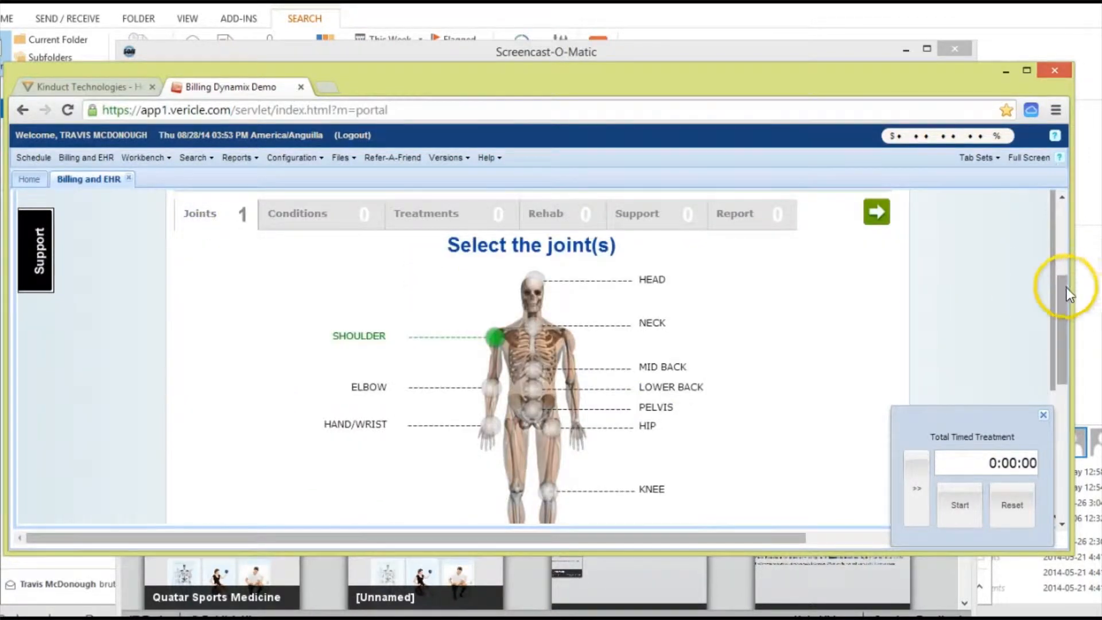
pyautogui.click(495, 336)
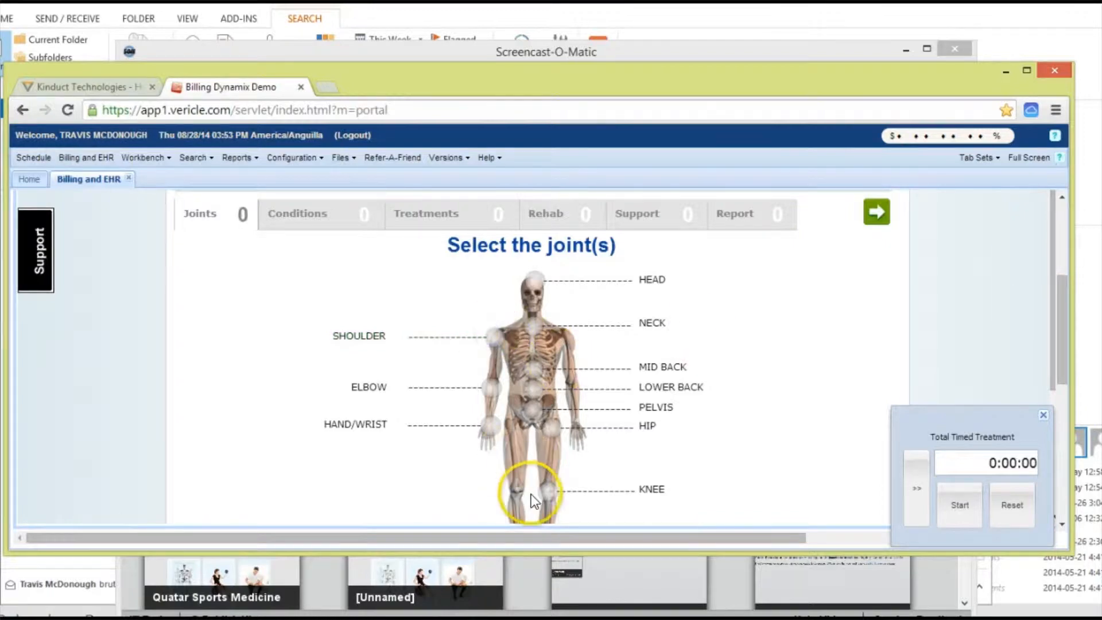
pyautogui.click(290, 217)
pyautogui.click(207, 319)
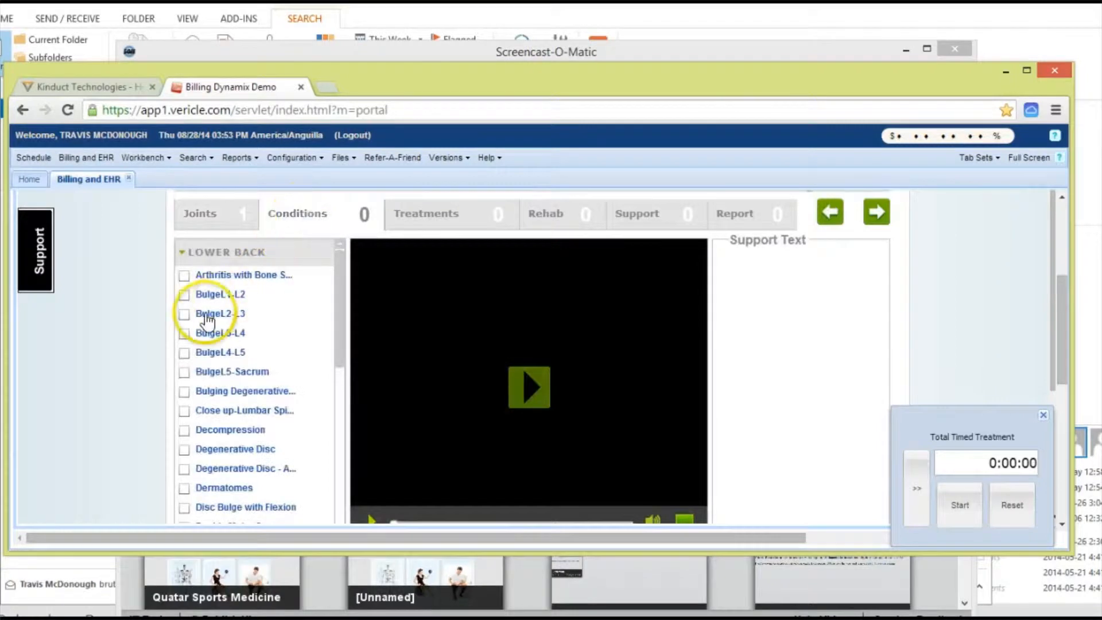
pyautogui.click(182, 372)
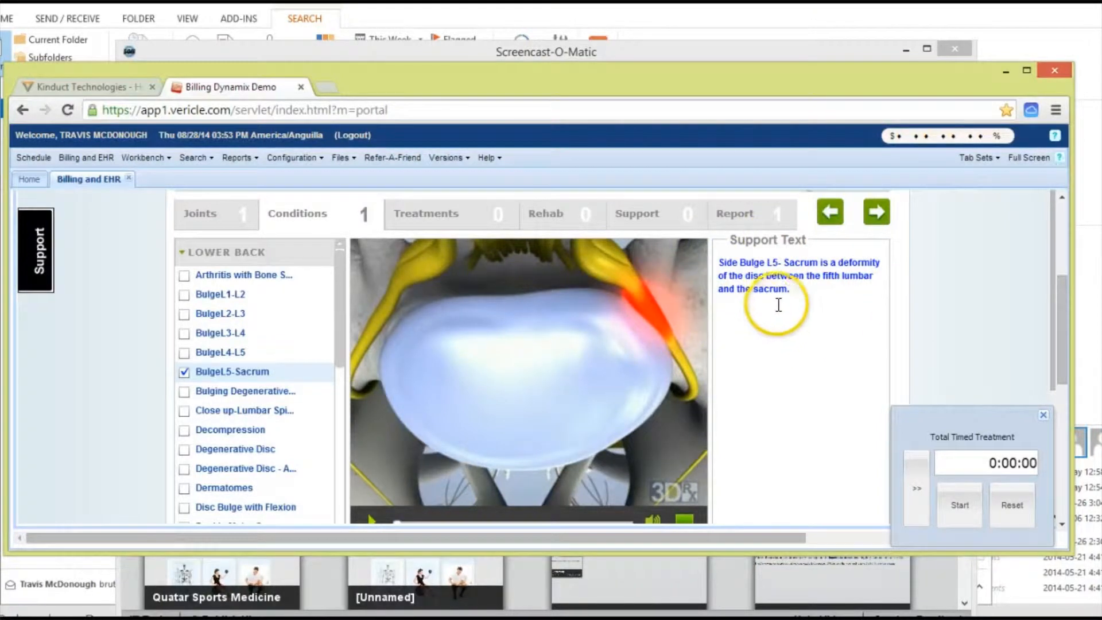
# Step: For the L5-Sacrum bulge, try the "Manual Therapy - Lu..." treatment at 1-2x/week and replace it with Core Stability Training
pyautogui.click(423, 221)
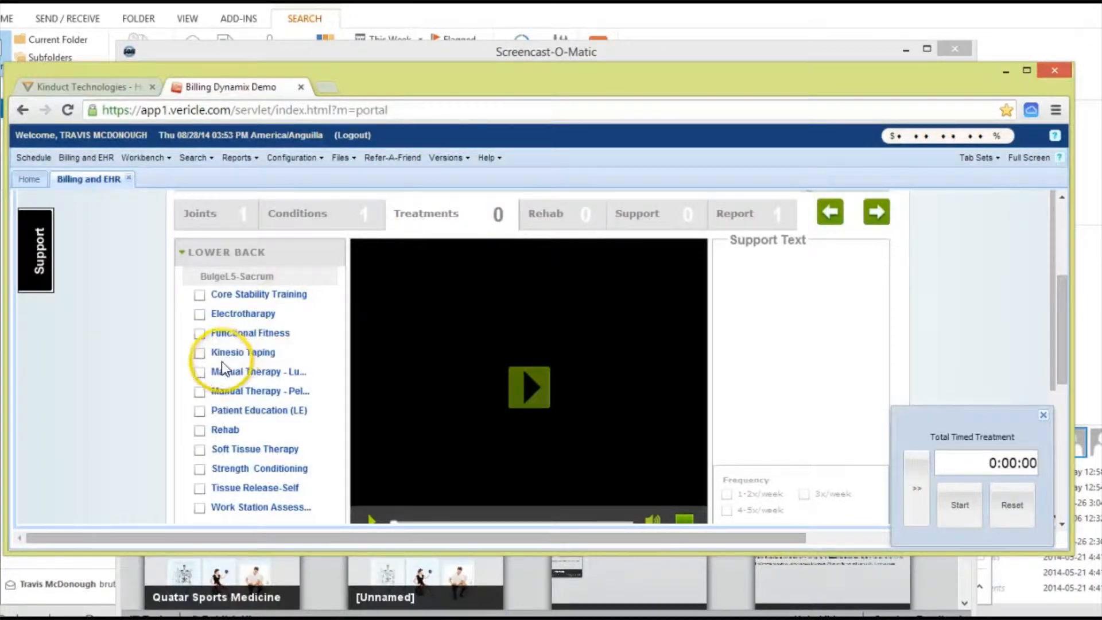
pyautogui.click(200, 372)
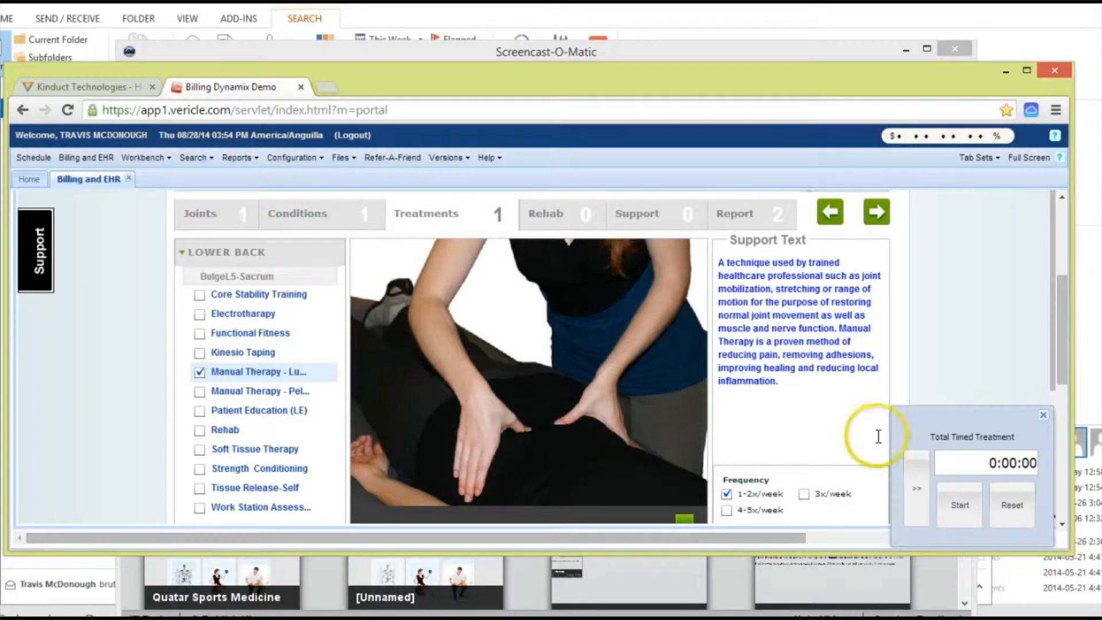
pyautogui.moveTo(1063, 323)
pyautogui.mouseDown()
pyautogui.moveTo(1063, 333)
pyautogui.moveTo(1063, 316)
pyautogui.mouseUp()
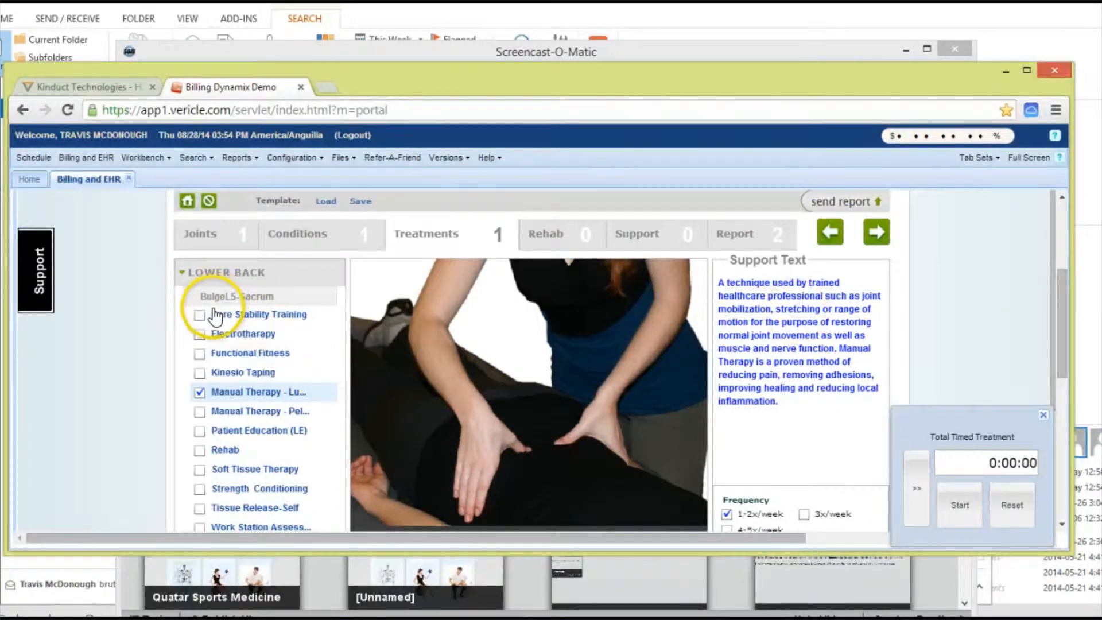
pyautogui.click(199, 393)
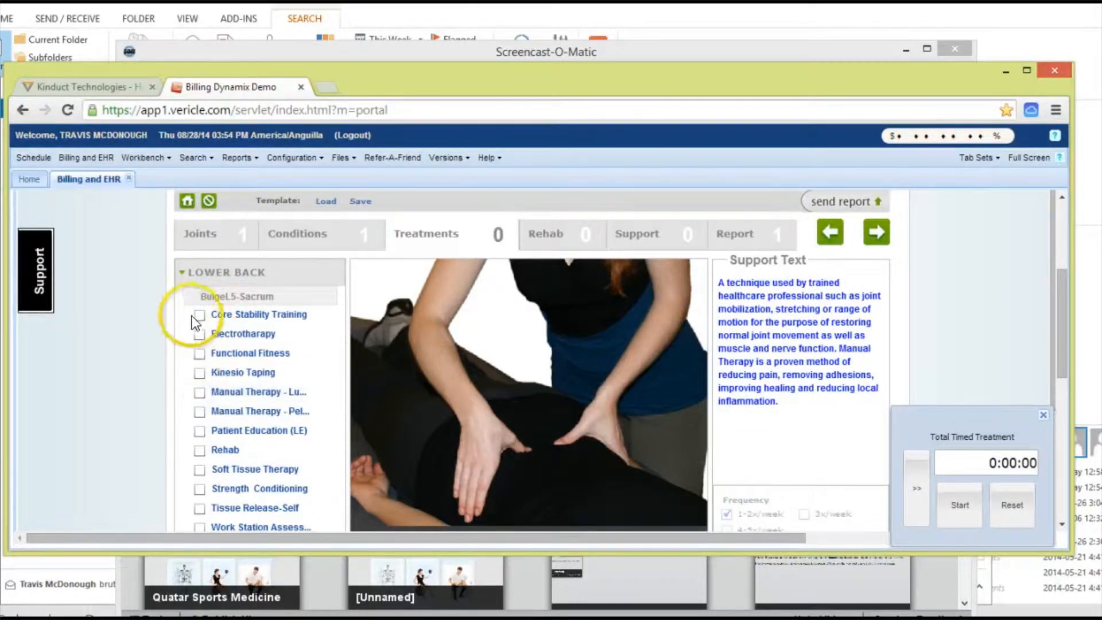
pyautogui.click(199, 315)
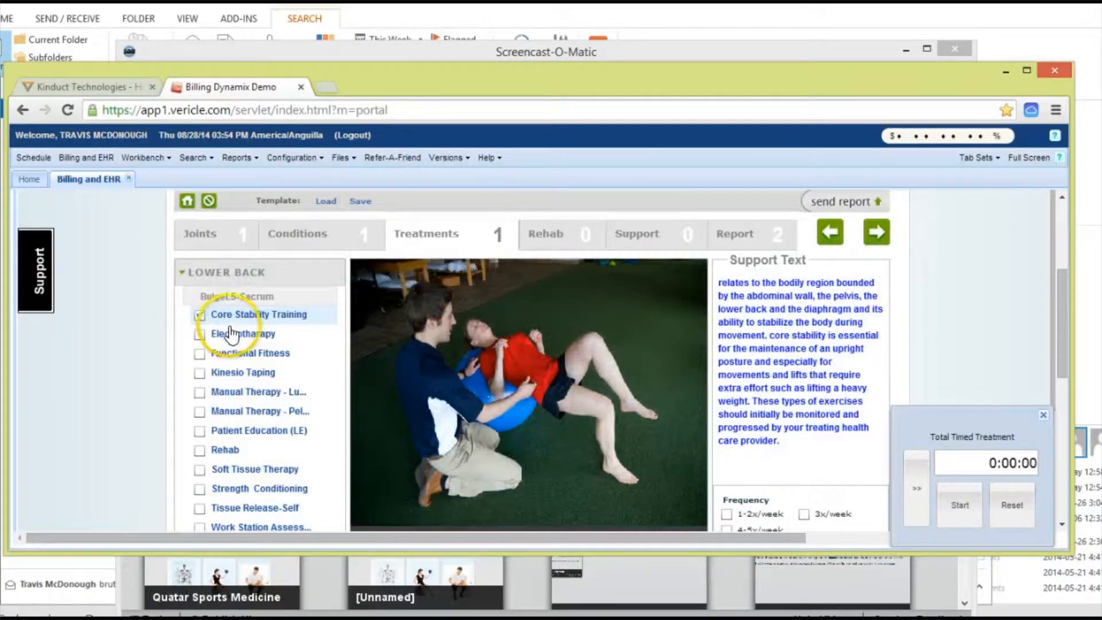
# Step: Add the Bridge- Ball, Balance-Eyes Closed and Arm/Leg Raise-Quad exercises to the lower back rehab program
pyautogui.click(543, 241)
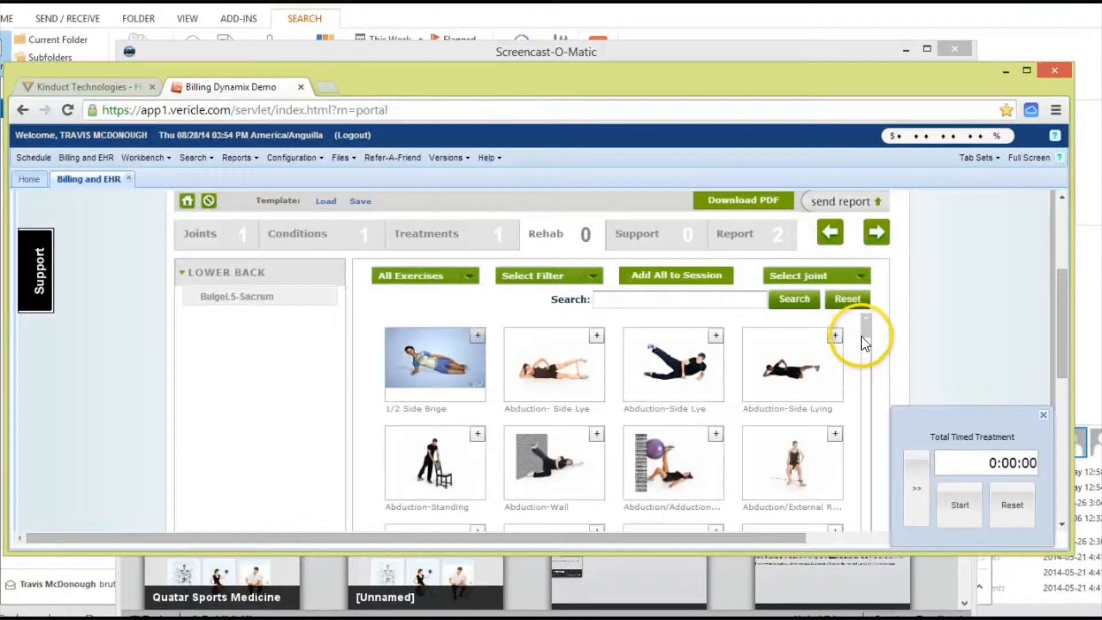
pyautogui.moveTo(866, 329); pyautogui.dragTo(865, 349)
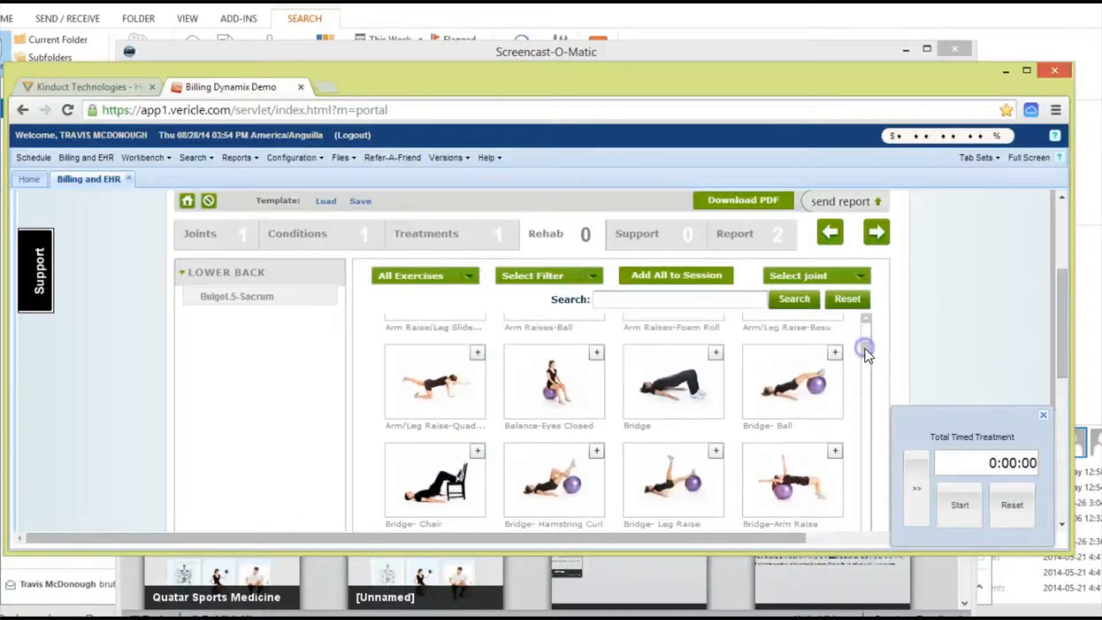
pyautogui.click(834, 351)
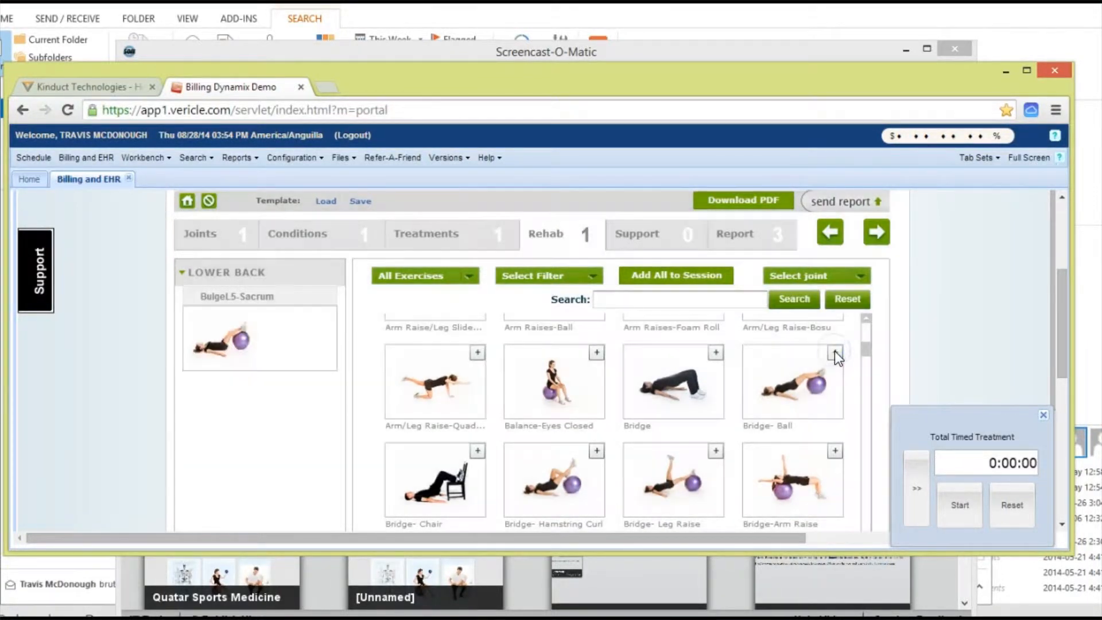
pyautogui.click(596, 353)
pyautogui.click(477, 352)
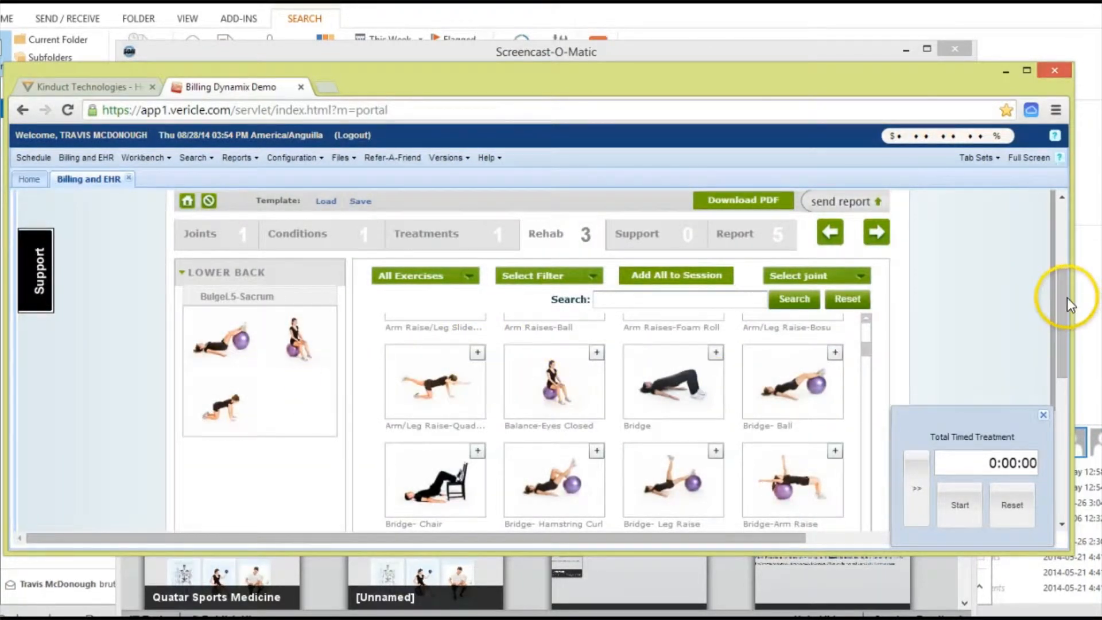
# Step: Add the Lumbar Brace as the support product for the L5-Sacrum bulge
pyautogui.moveTo(1063, 291)
pyautogui.mouseDown()
pyautogui.moveTo(1063, 333)
pyautogui.moveTo(1056, 283)
pyautogui.mouseUp()
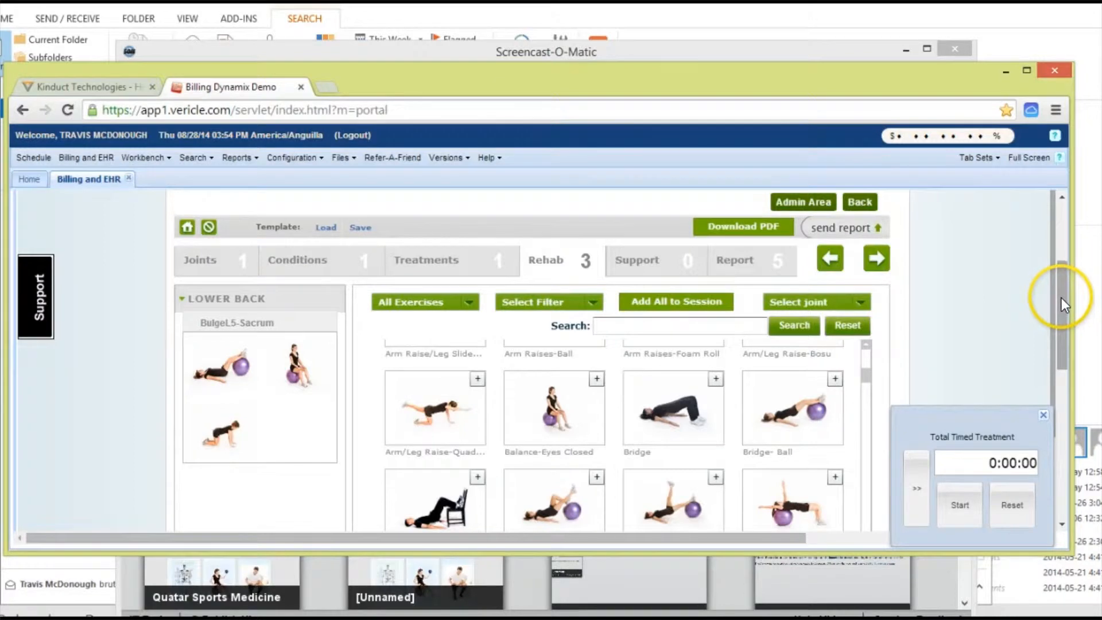
pyautogui.click(638, 261)
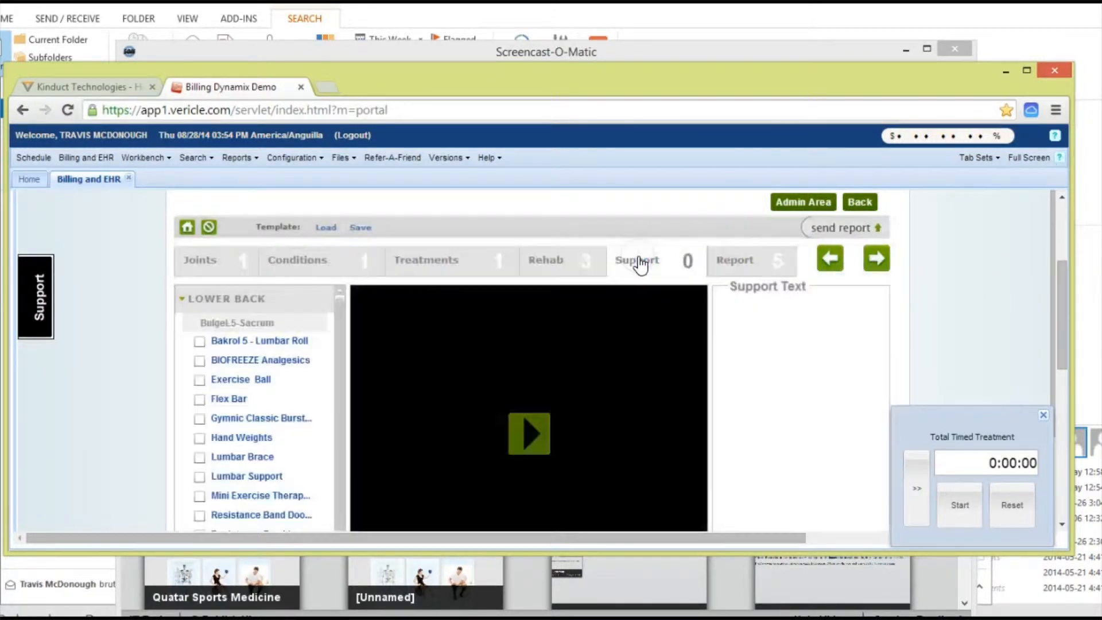
pyautogui.moveTo(1063, 273); pyautogui.dragTo(1063, 294)
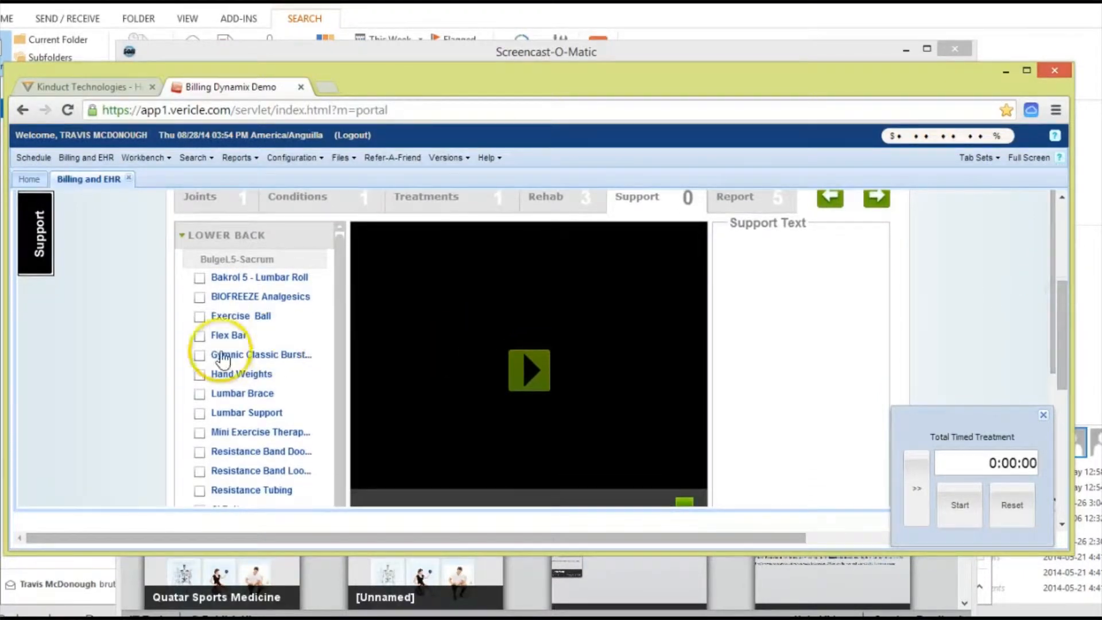
pyautogui.click(198, 394)
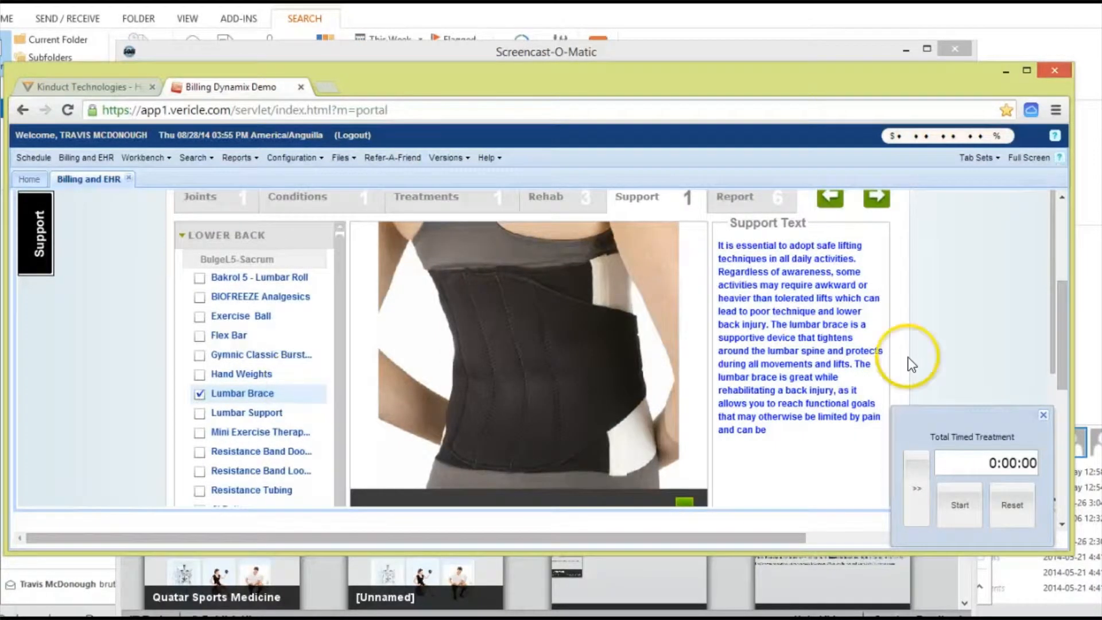
# Step: Replace the lower back with the shoulder as the selected joint
pyautogui.moveTo(1062, 313); pyautogui.dragTo(1063, 280)
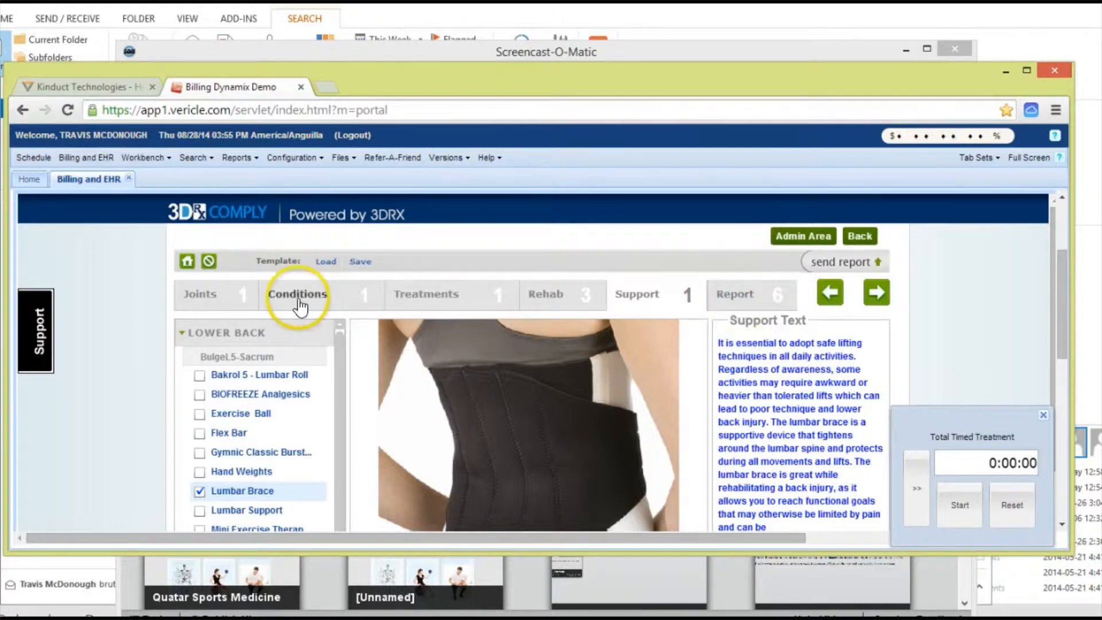
pyautogui.click(202, 297)
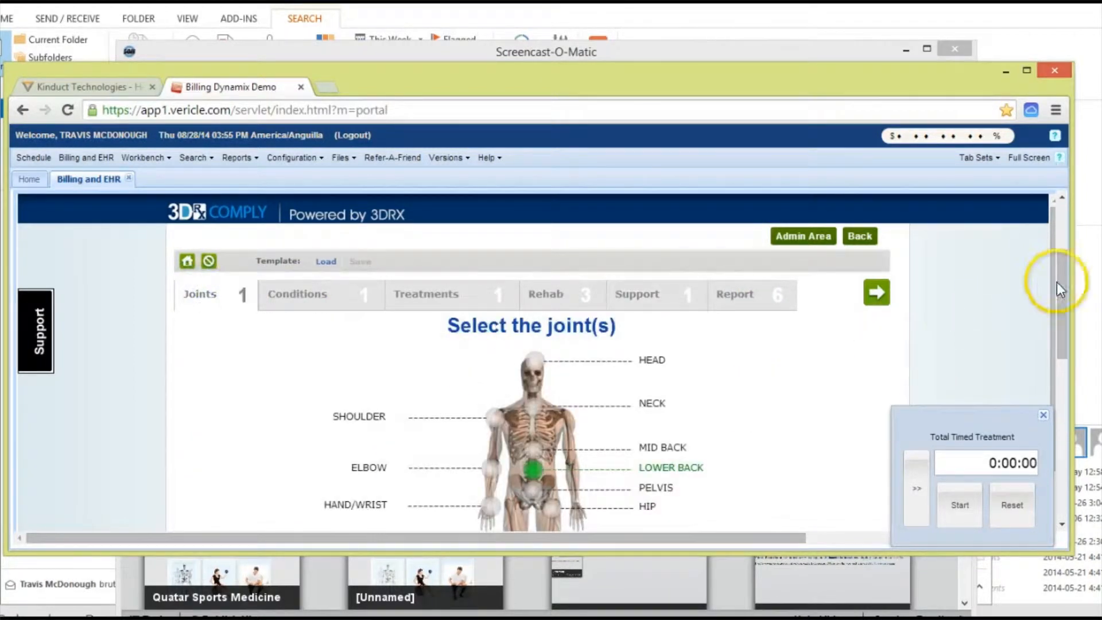
pyautogui.moveTo(1064, 271); pyautogui.dragTo(1062, 306)
pyautogui.click(534, 368)
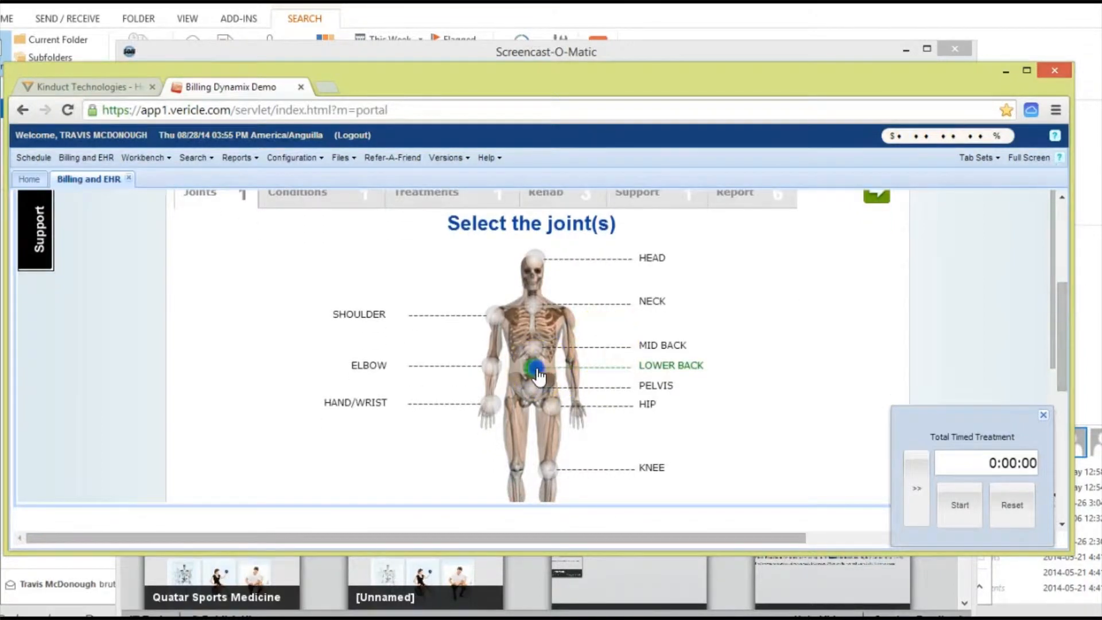
pyautogui.click(491, 315)
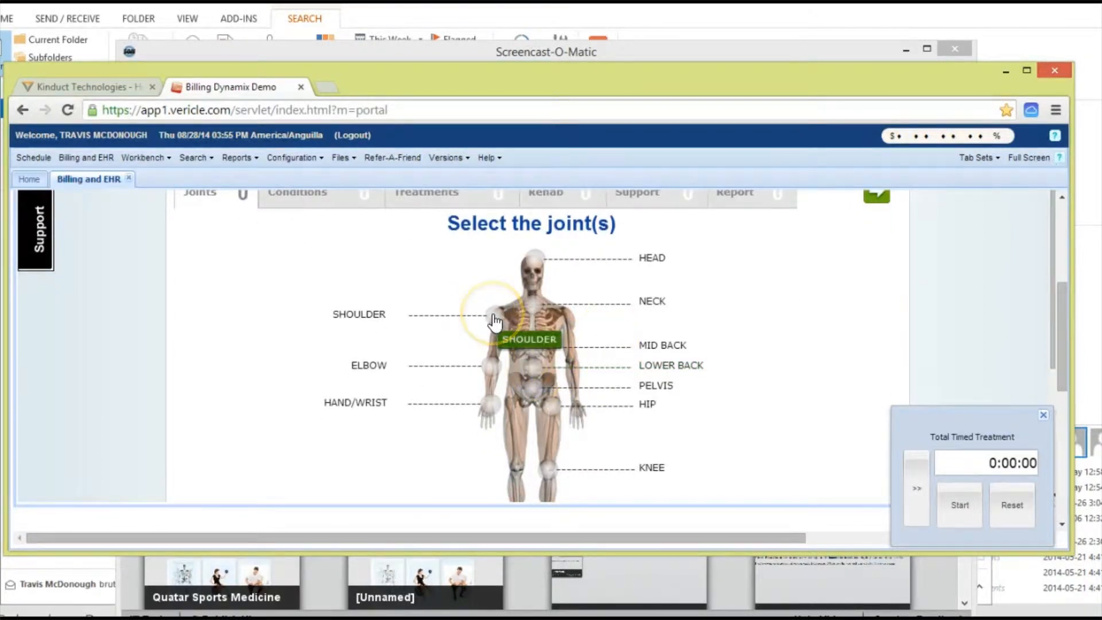
pyautogui.click(494, 317)
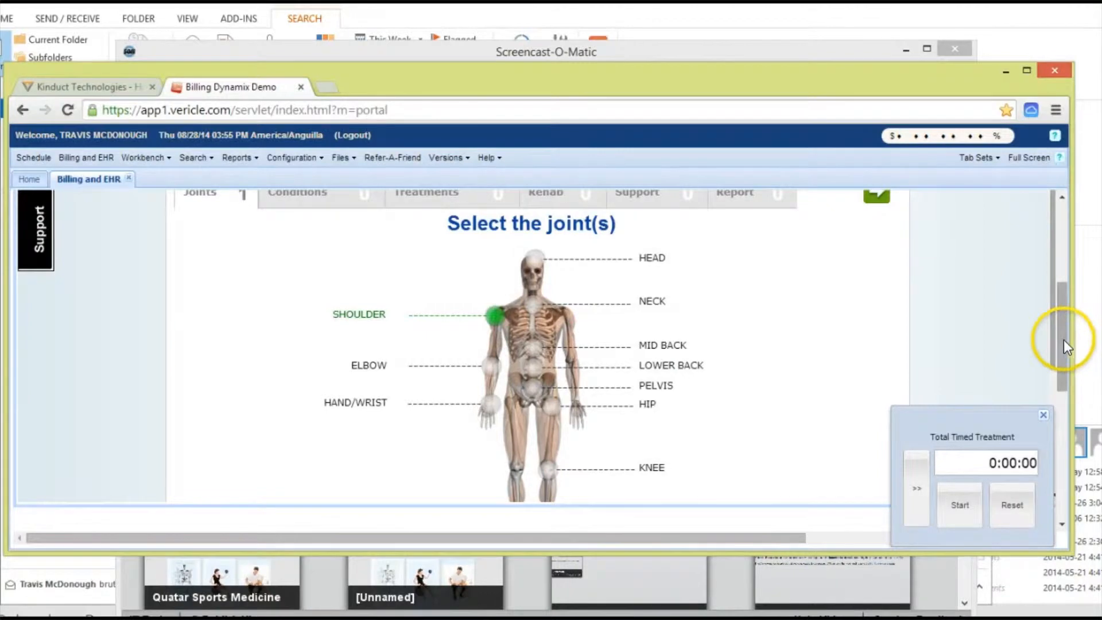
# Step: Preview the A-C Sprain C and Bankart Lesion conditions for the shoulder, clearing each selection after viewing its animation
pyautogui.moveTo(1063, 340); pyautogui.dragTo(1063, 330)
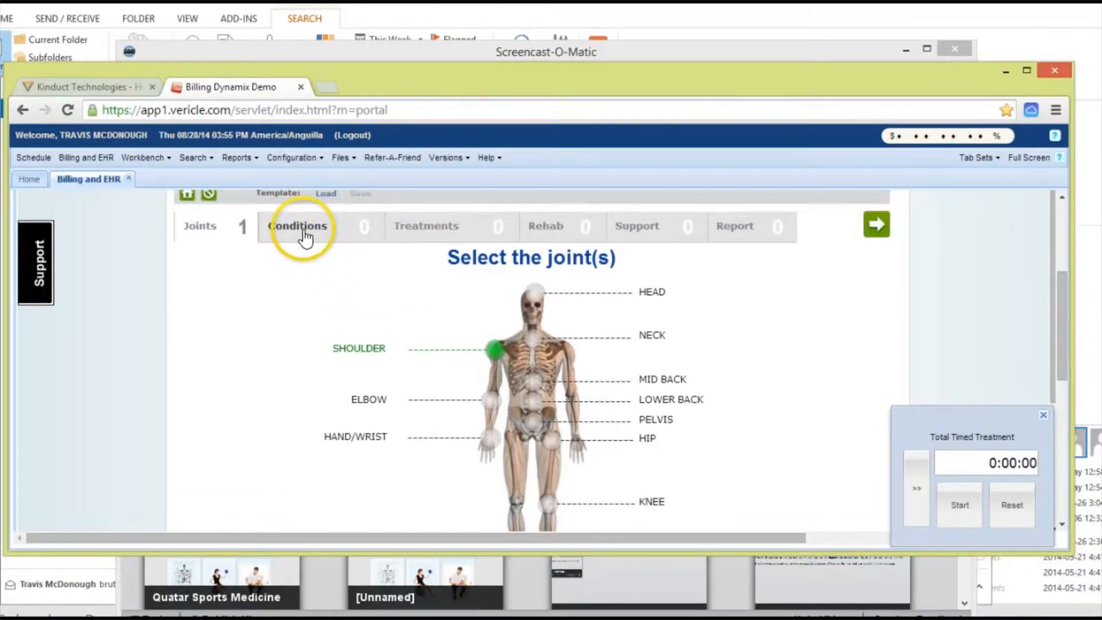
pyautogui.click(305, 235)
pyautogui.click(183, 326)
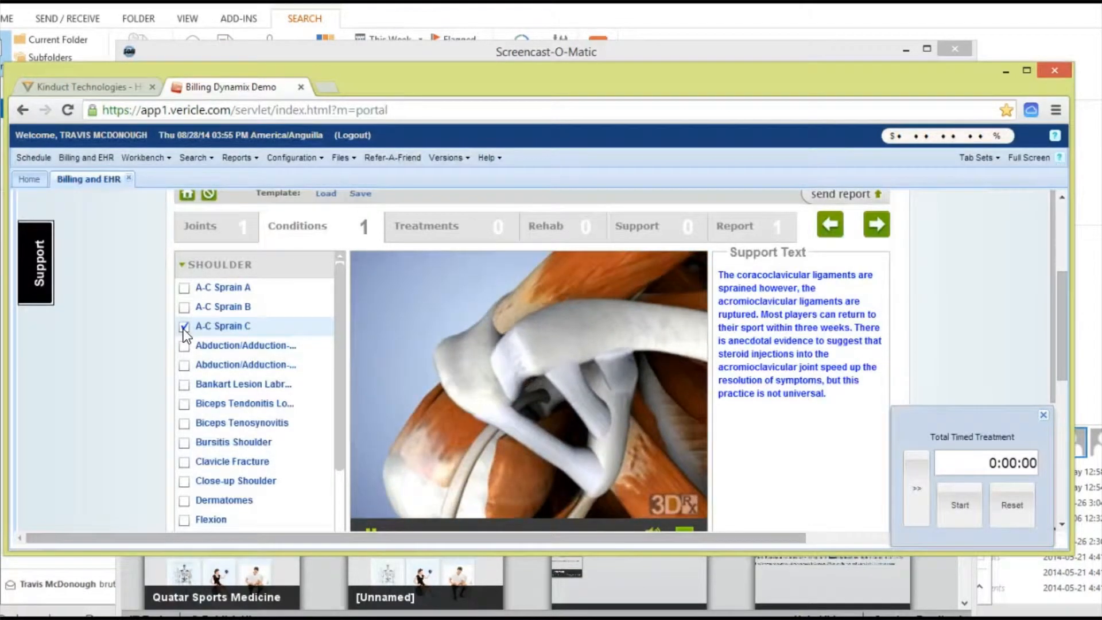
pyautogui.click(183, 329)
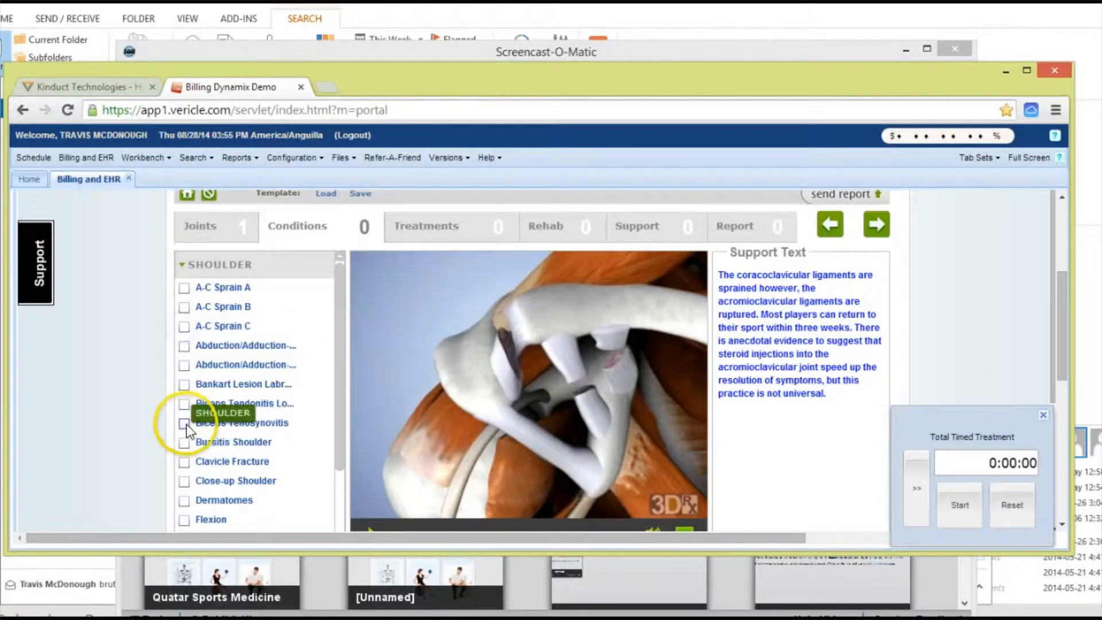
pyautogui.click(183, 384)
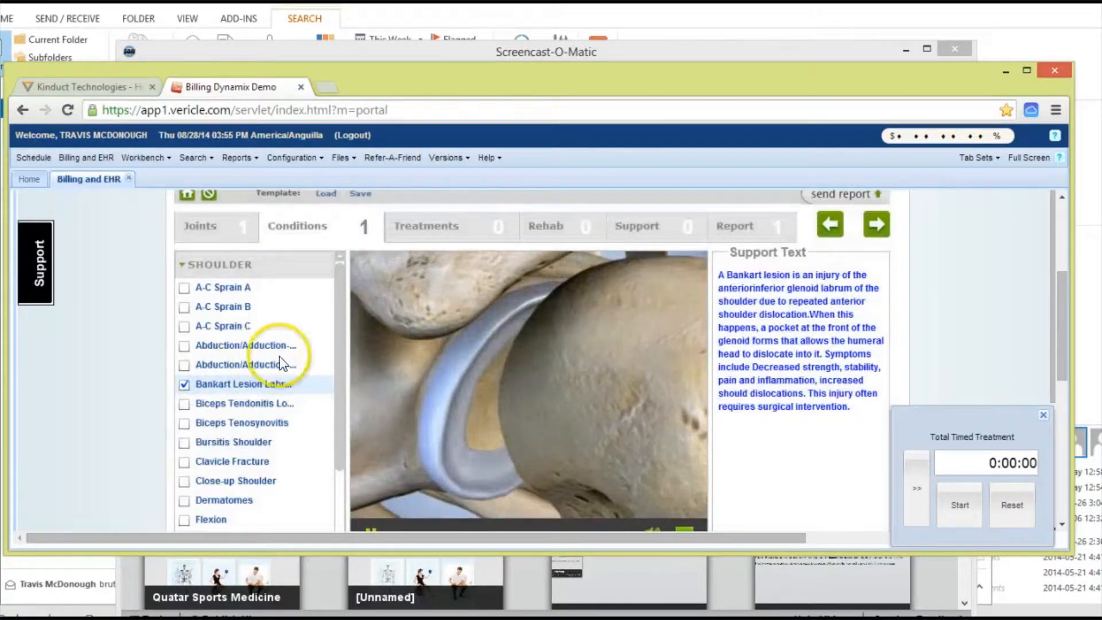
pyautogui.moveTo(336, 330); pyautogui.dragTo(336, 362)
pyautogui.click(184, 330)
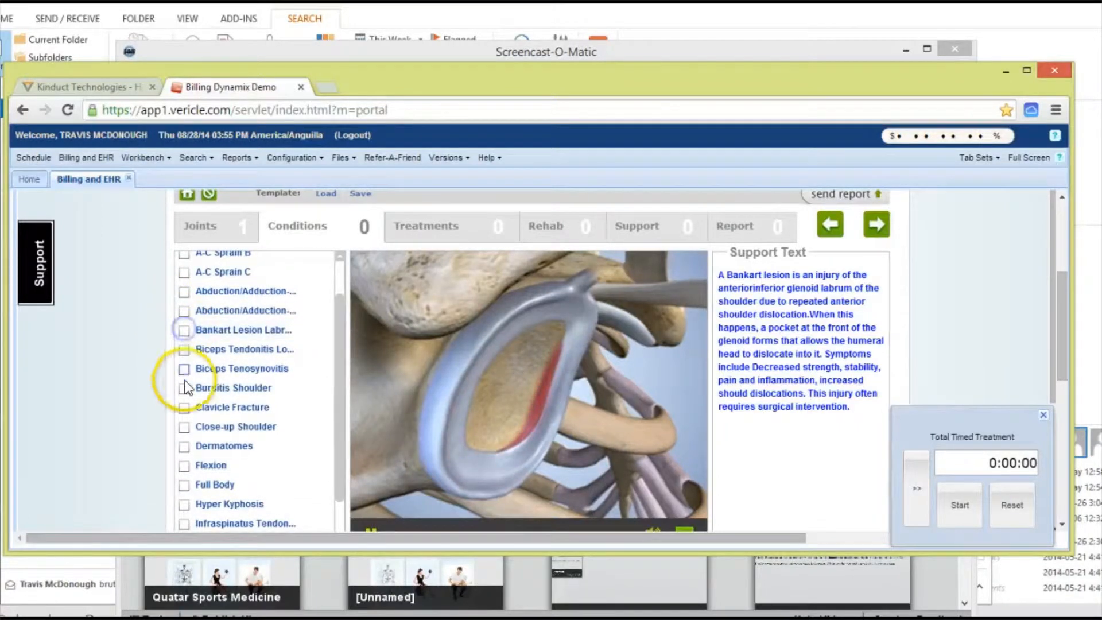
# Step: Choose Bursitis Shoulder as the condition and add the "Electrotherapy Shoul..." treatment for it
pyautogui.click(184, 388)
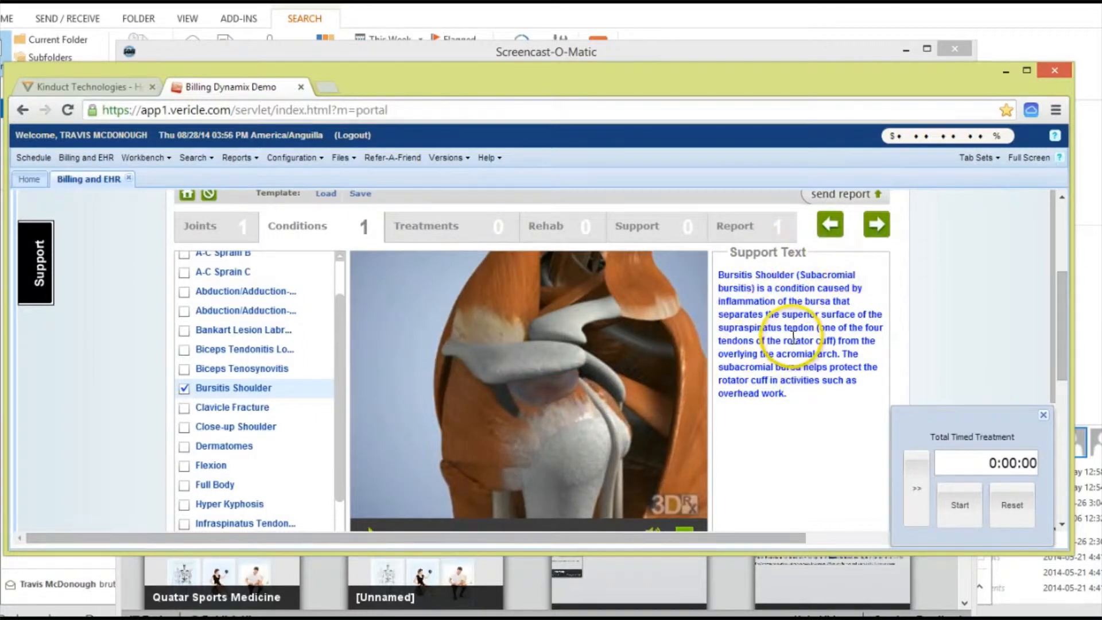
pyautogui.moveTo(1056, 298)
pyautogui.mouseDown()
pyautogui.moveTo(1063, 313)
pyautogui.moveTo(1066, 291)
pyautogui.mouseUp()
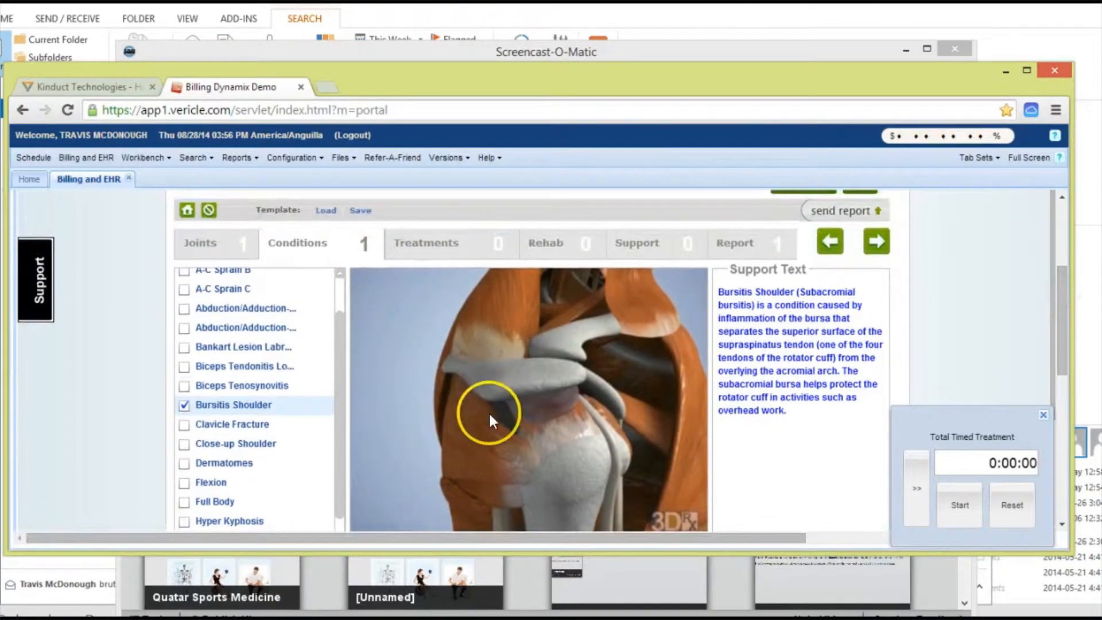
pyautogui.click(436, 246)
pyautogui.moveTo(364, 264); pyautogui.dragTo(198, 342)
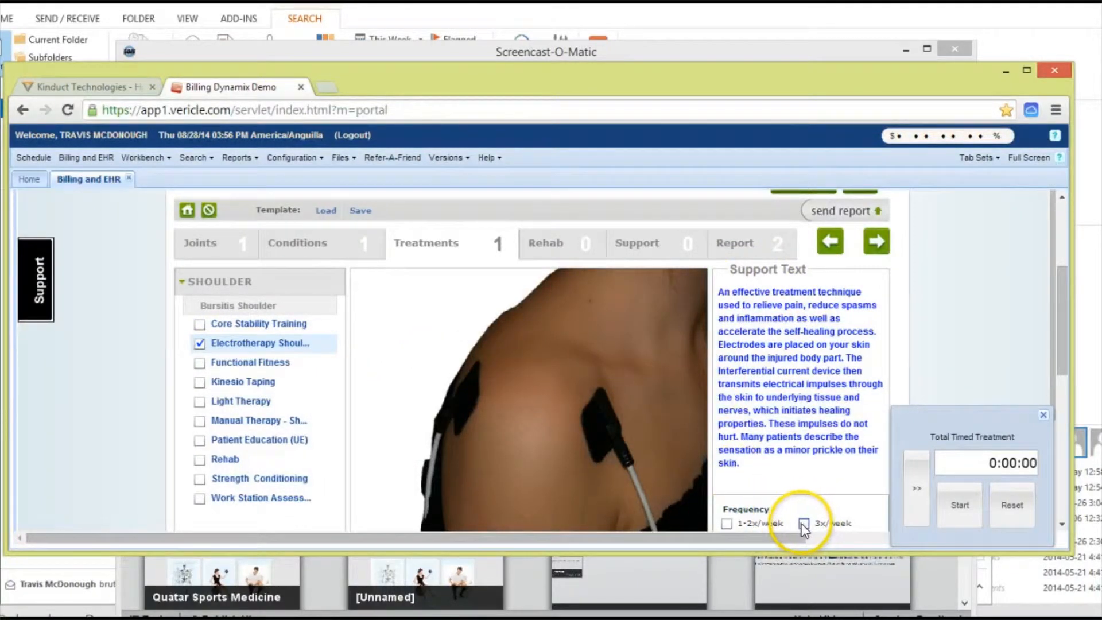
# Step: Add the "Arm Raise - Quadrup..." and Arm Raise - Prone rehab exercises and the Hand Weights support product for Bursitis Shoulder
pyautogui.click(548, 243)
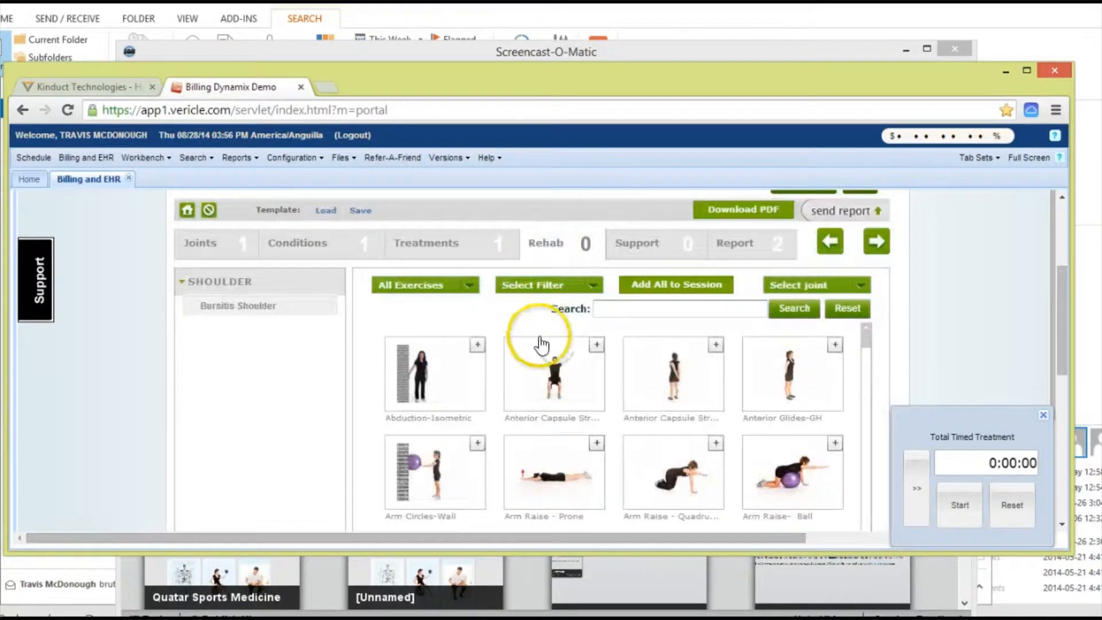
pyautogui.click(717, 444)
pyautogui.click(597, 444)
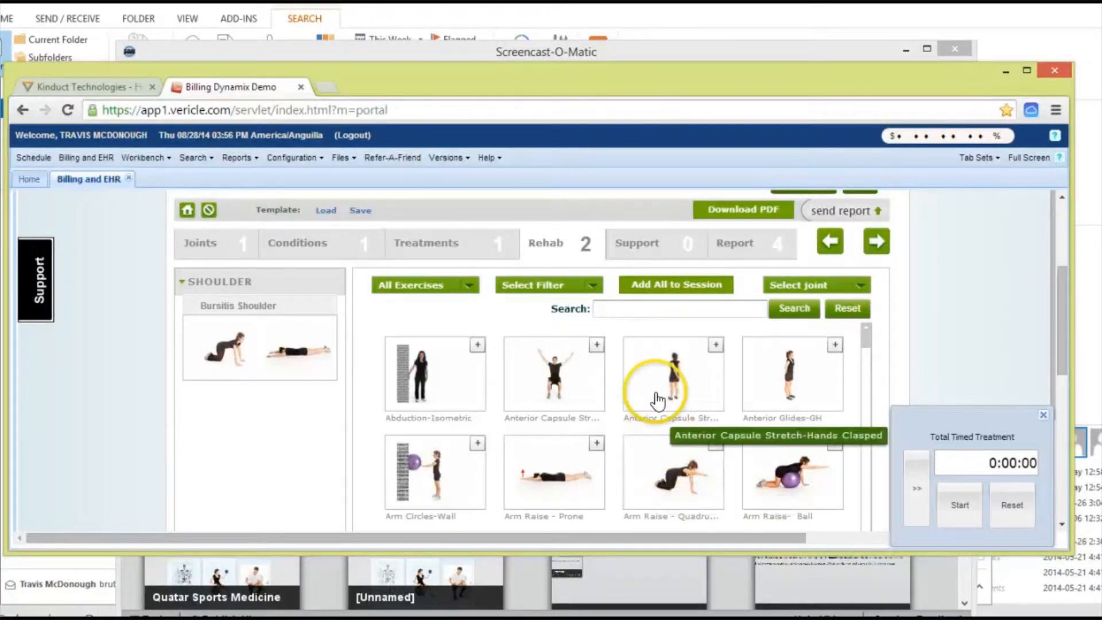
pyautogui.click(639, 248)
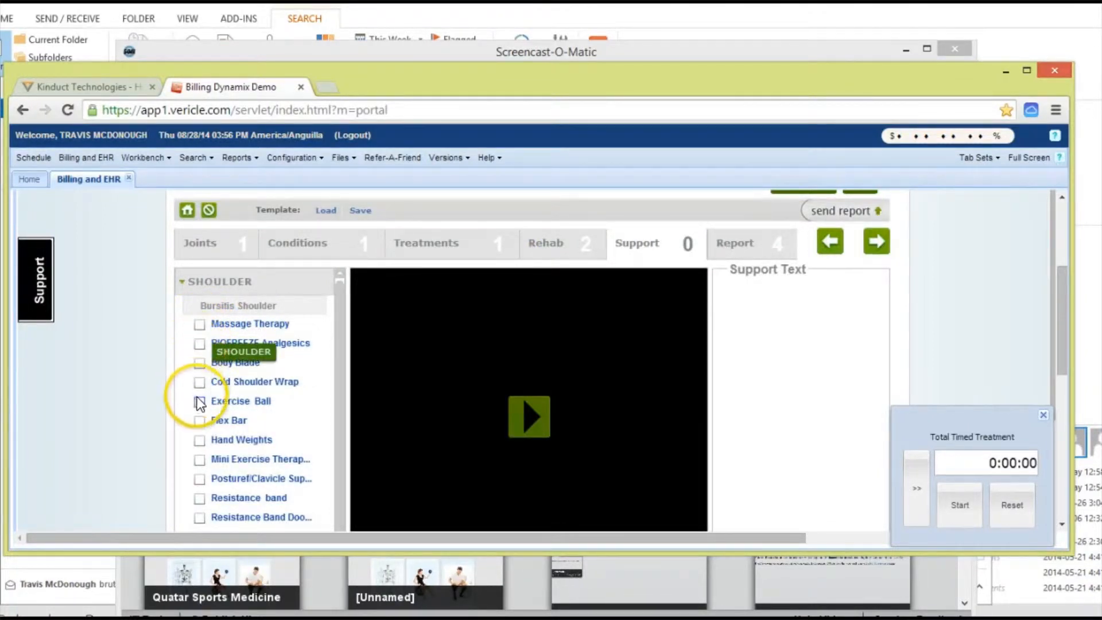
pyautogui.click(200, 441)
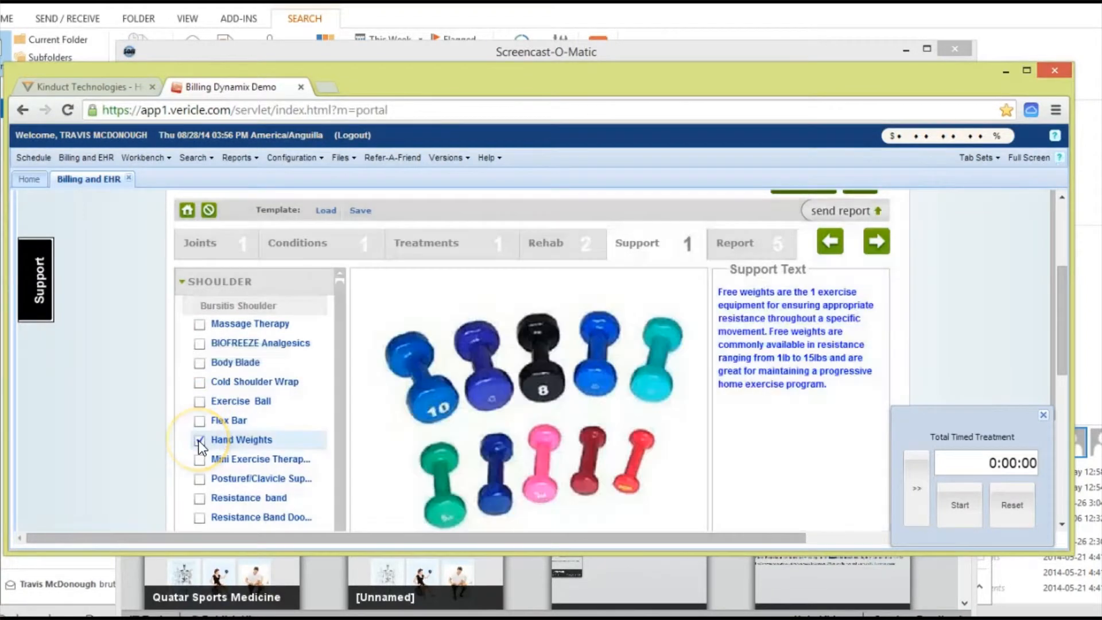
# Step: Review the shoulder report summary and the full Send Report email message, and close the message without sending it
pyautogui.click(736, 245)
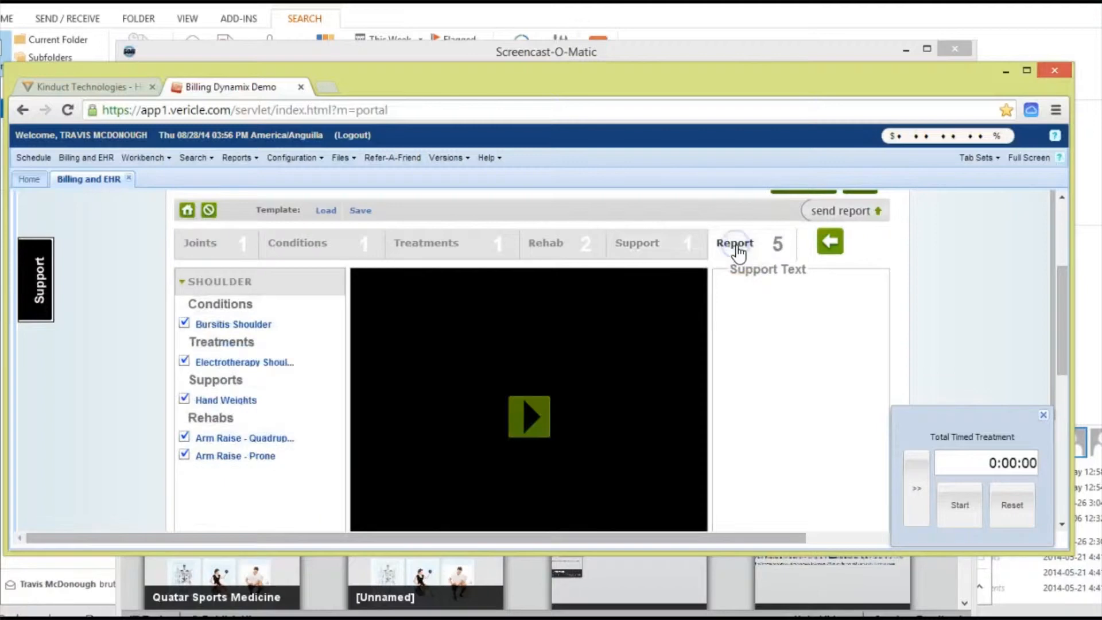
pyautogui.click(841, 212)
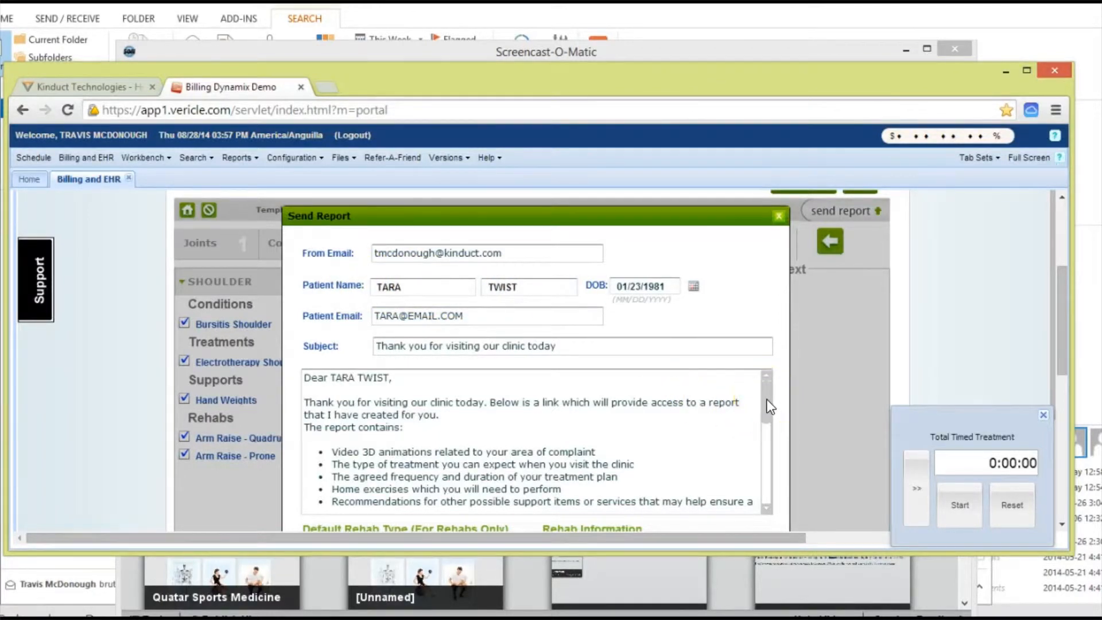
pyautogui.moveTo(766, 394); pyautogui.dragTo(766, 473)
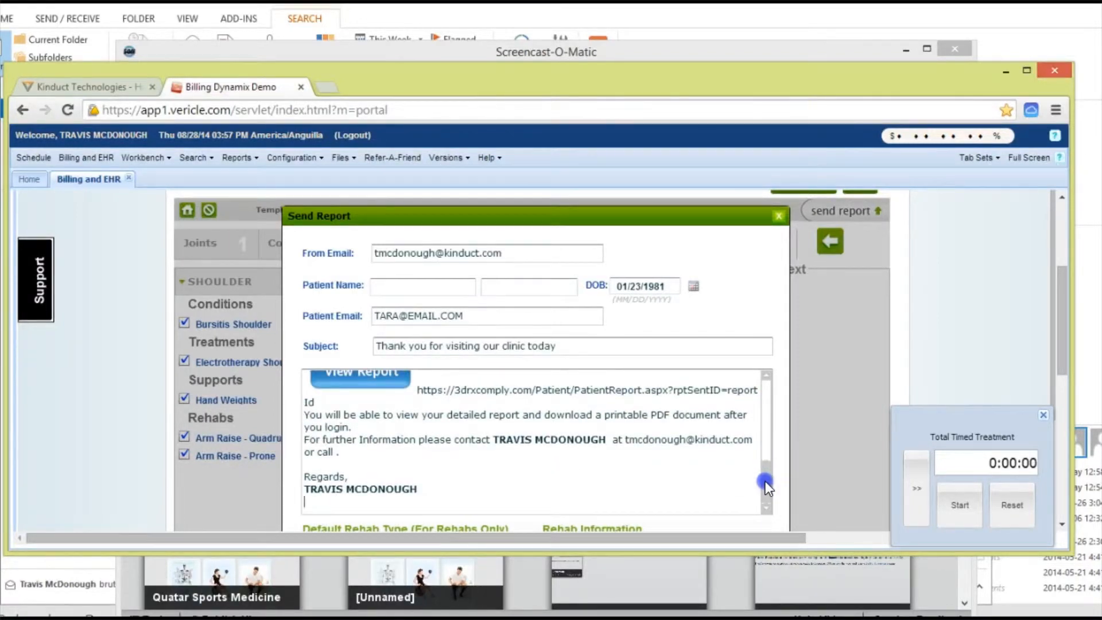
pyautogui.moveTo(766, 475); pyautogui.dragTo(764, 383)
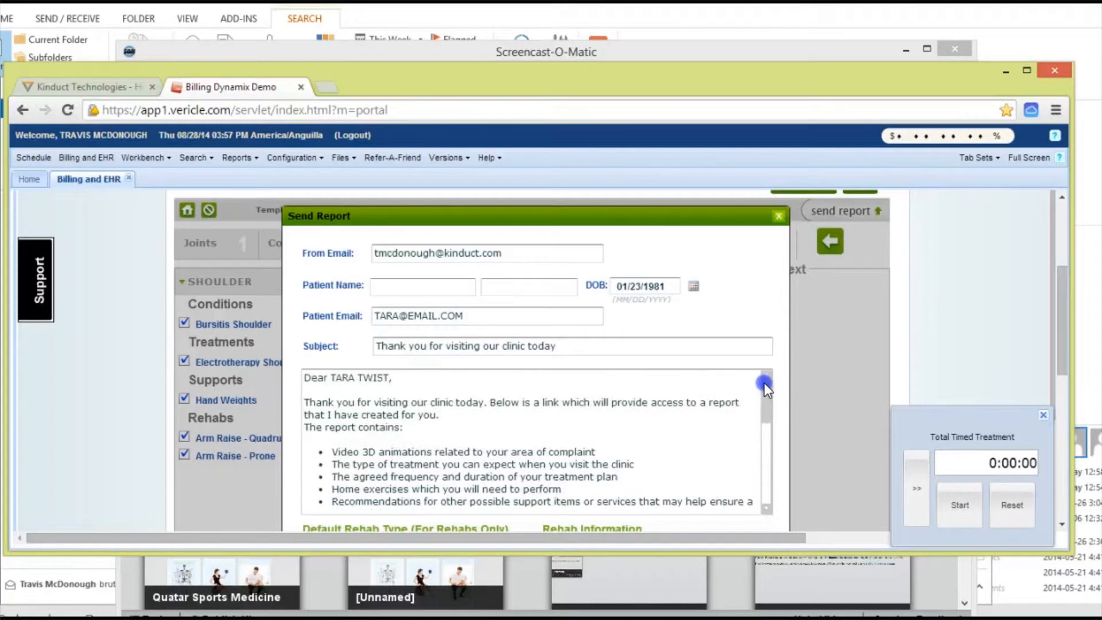
pyautogui.click(780, 216)
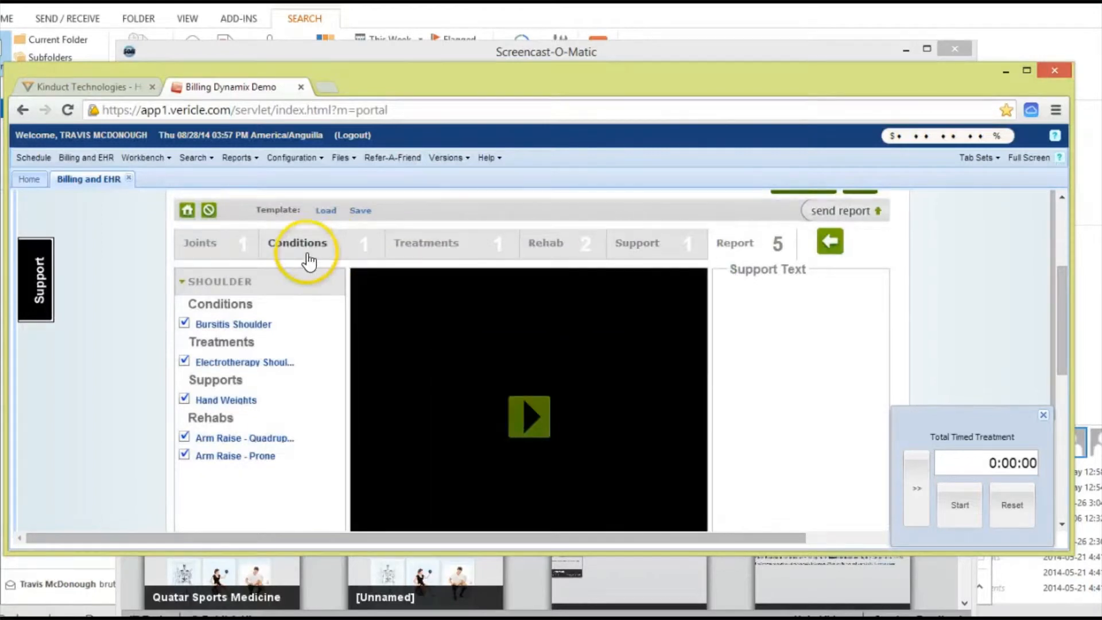
# Step: Replace the shoulder with the neck as the selected joint and open the neck's list of conditions
pyautogui.click(299, 243)
pyautogui.click(226, 249)
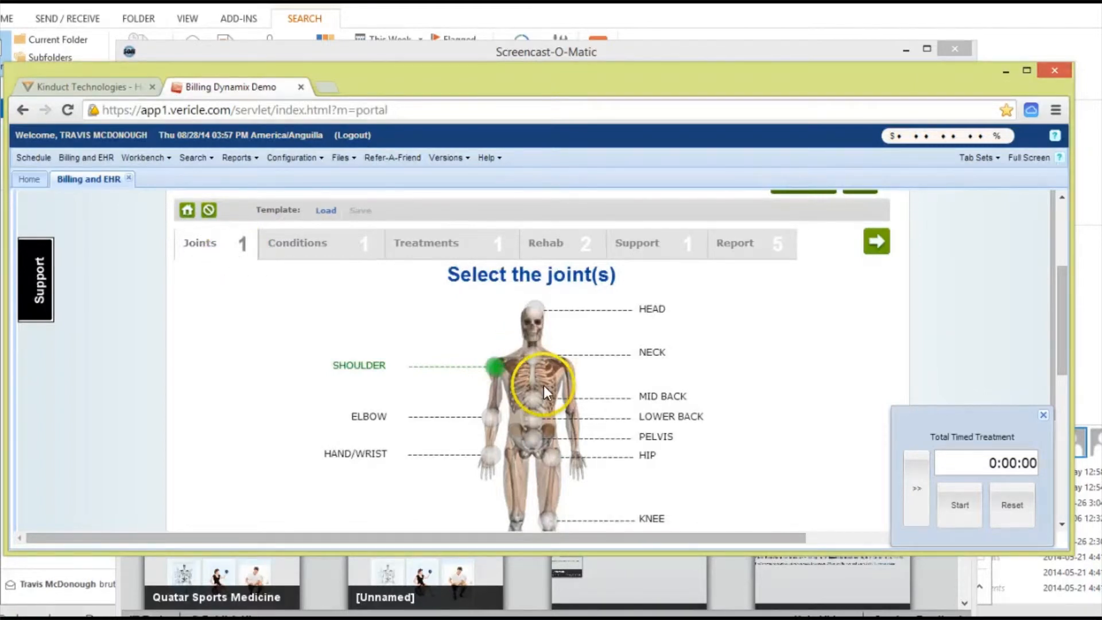
pyautogui.click(497, 367)
pyautogui.click(529, 361)
pyautogui.click(295, 244)
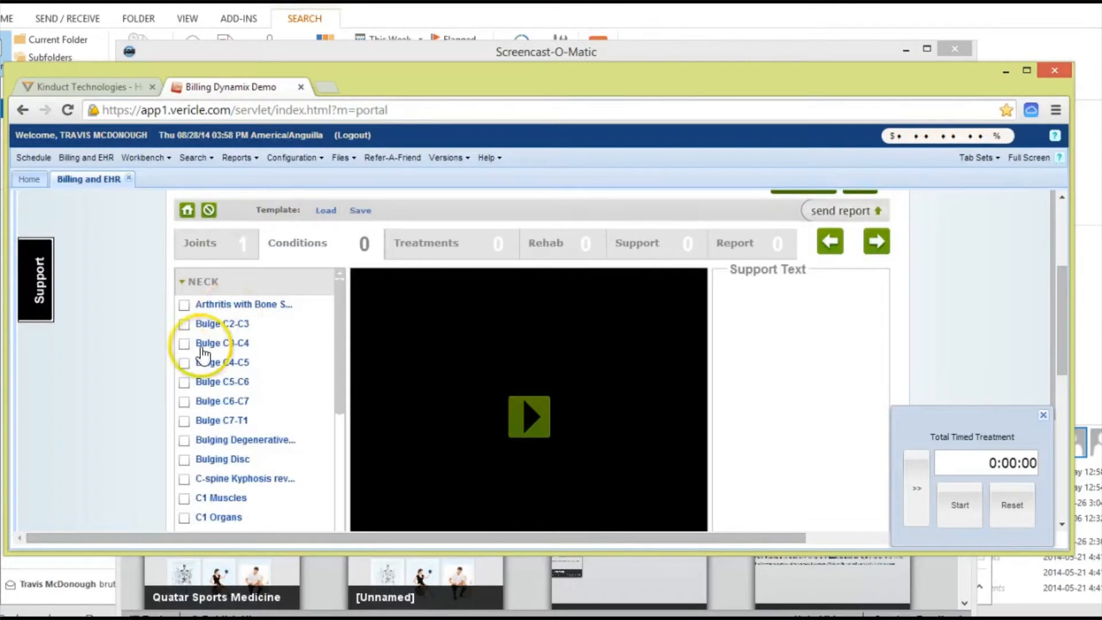
# Step: Preview the Bulge C6-C7 and "C-spine Kyphosis rev..." conditions for the neck, clearing each selection after viewing it
pyautogui.click(184, 402)
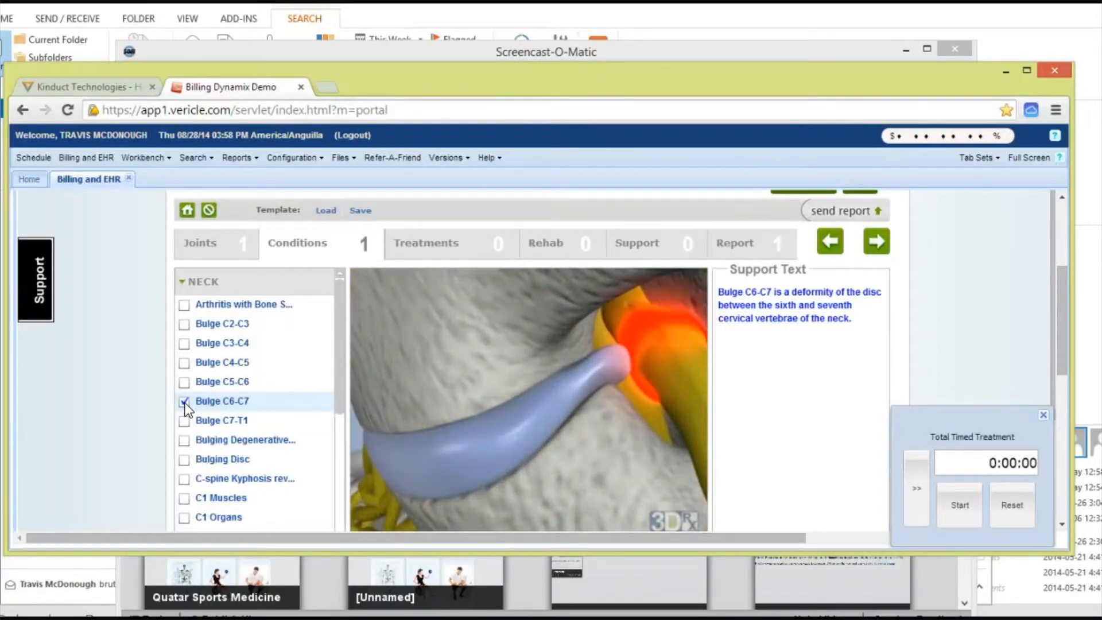
pyautogui.click(185, 402)
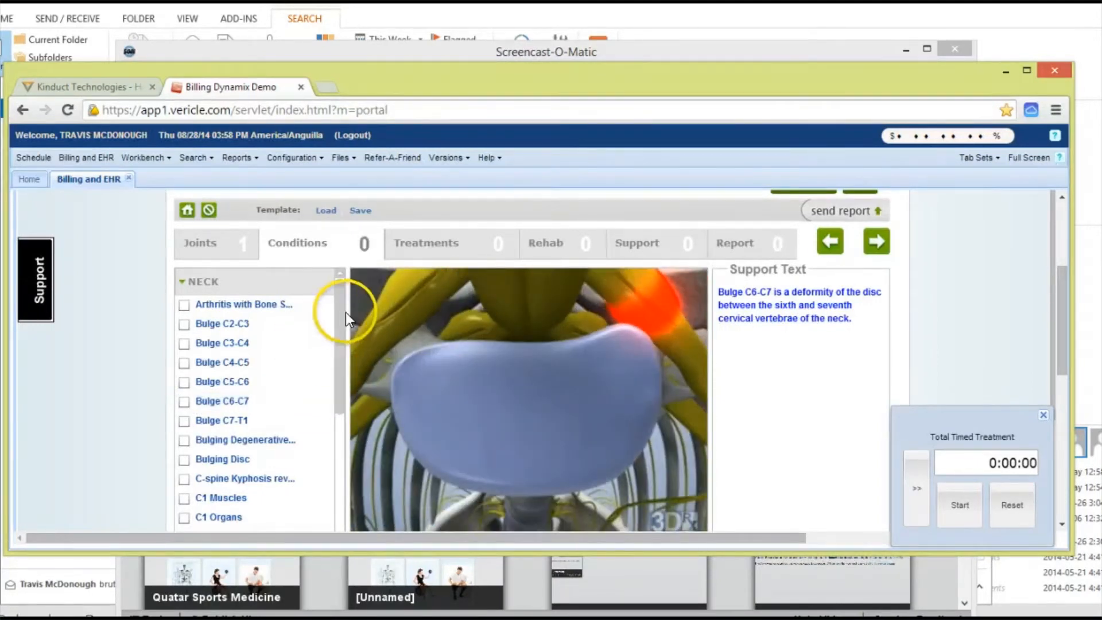
pyautogui.moveTo(342, 306); pyautogui.dragTo(335, 342)
pyautogui.click(184, 387)
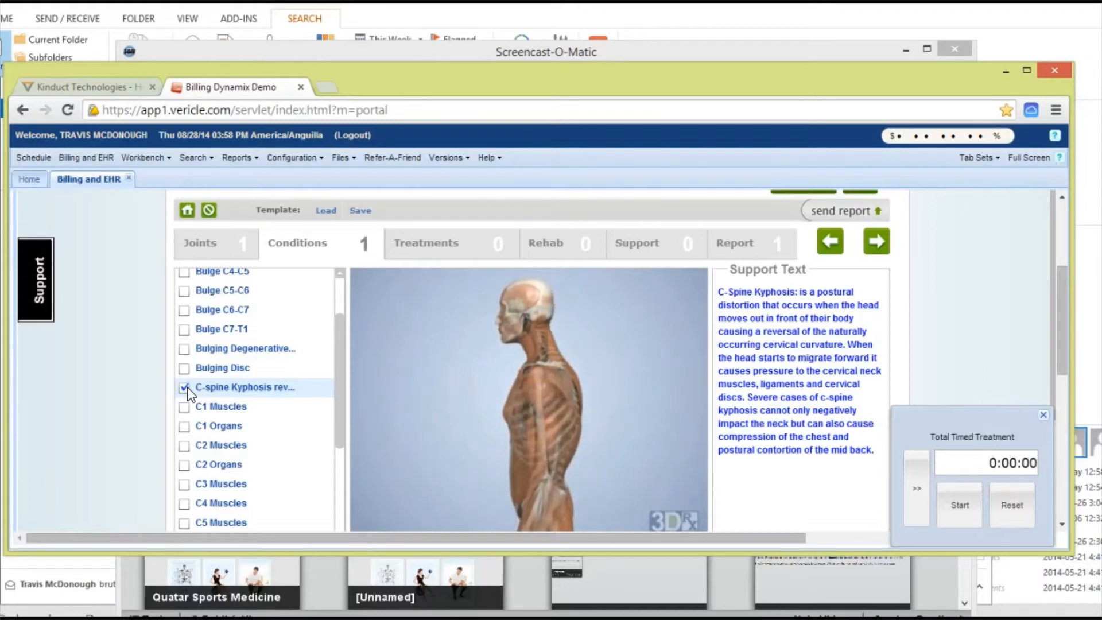
pyautogui.click(184, 386)
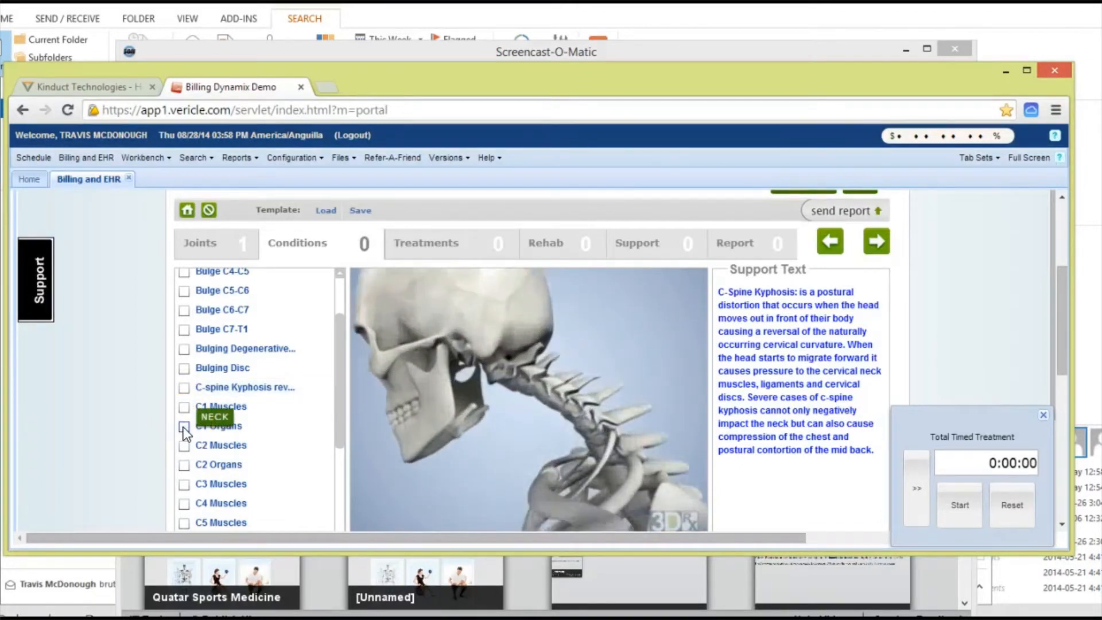
# Step: Preview the C1 Organs animation among the neck conditions and clear its selection
pyautogui.click(184, 426)
pyautogui.moveTo(343, 336); pyautogui.dragTo(338, 359)
pyautogui.click(184, 372)
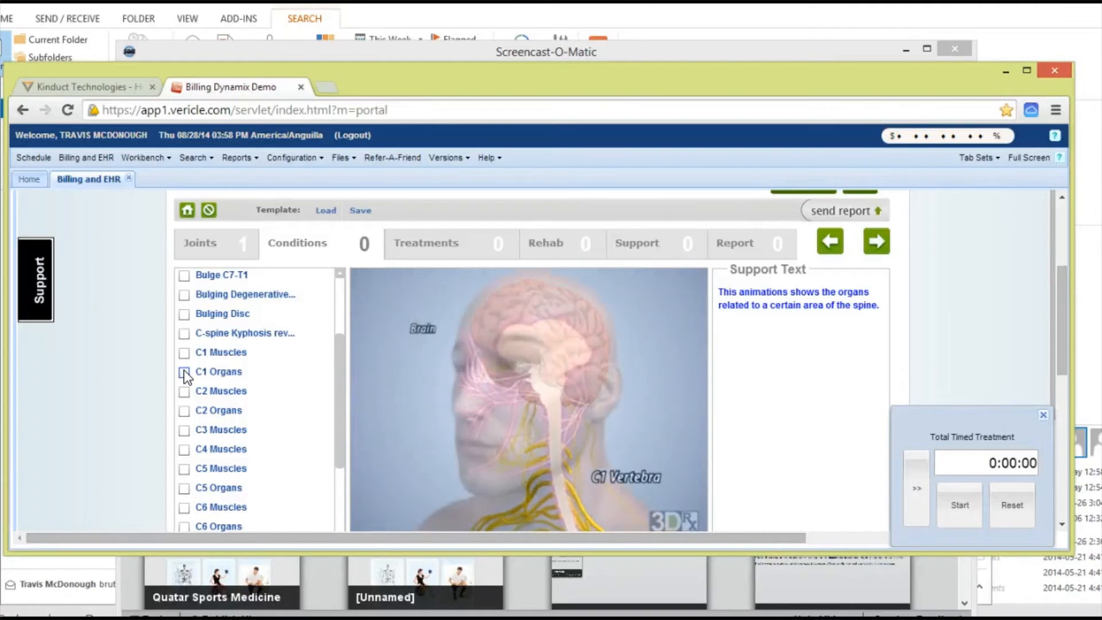
# Step: Select the Cervical and Concussion conditions for the neck
pyautogui.moveTo(338, 344); pyautogui.dragTo(339, 383)
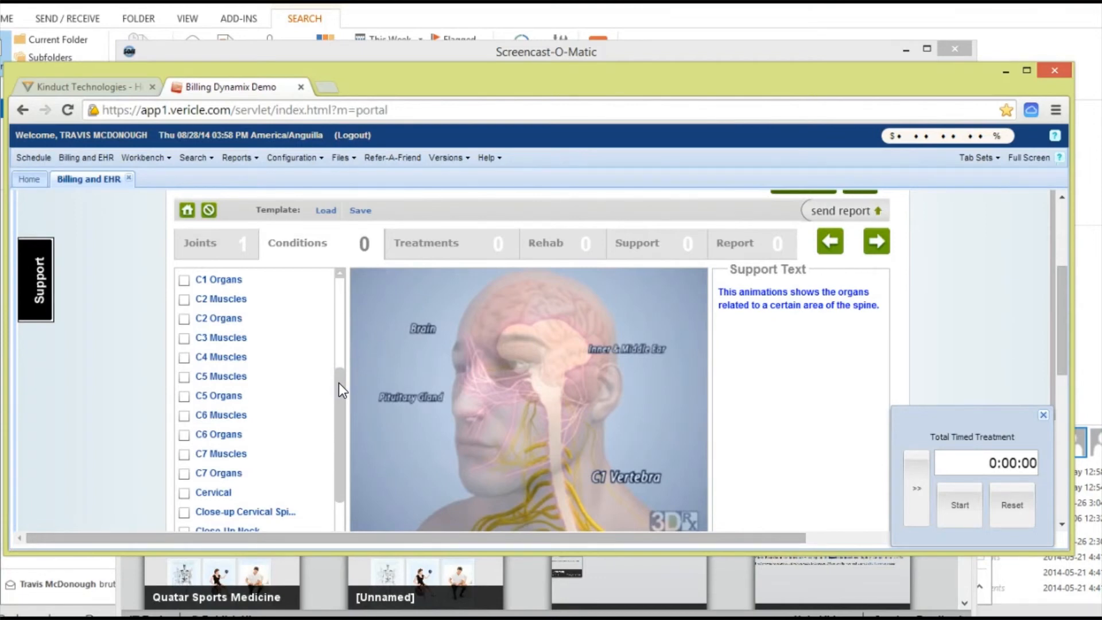
pyautogui.moveTo(337, 382); pyautogui.dragTo(334, 409)
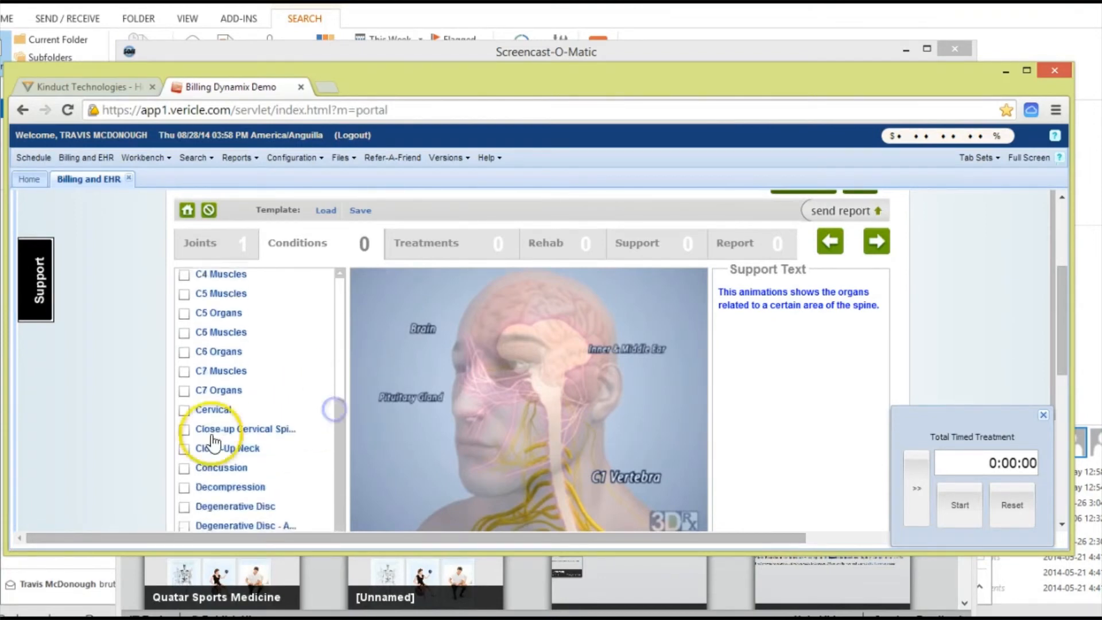
pyautogui.click(182, 410)
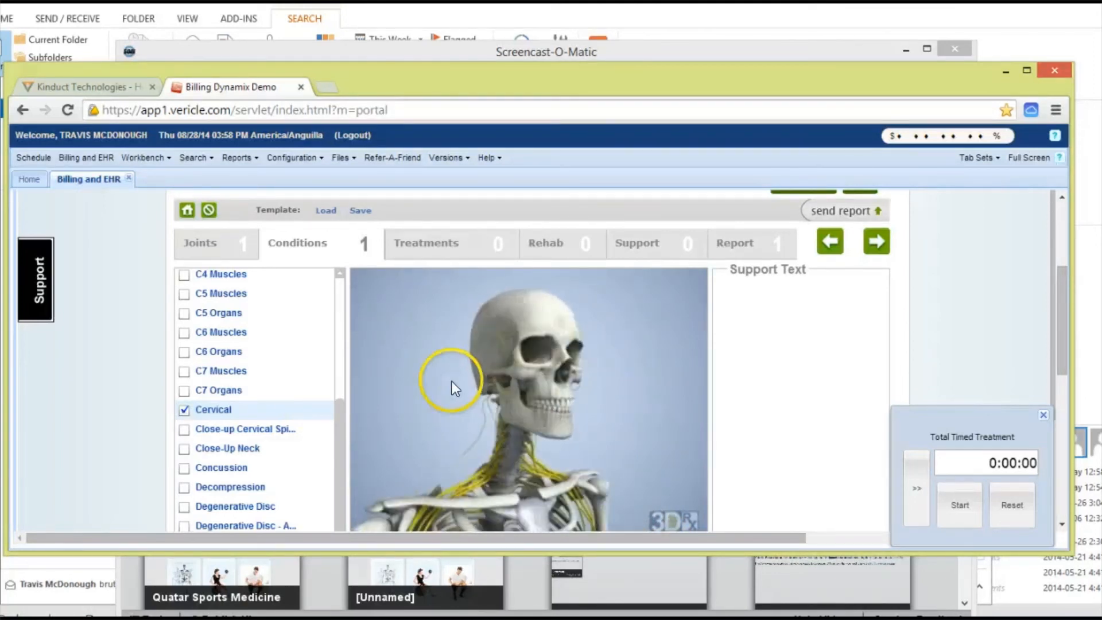
pyautogui.click(183, 468)
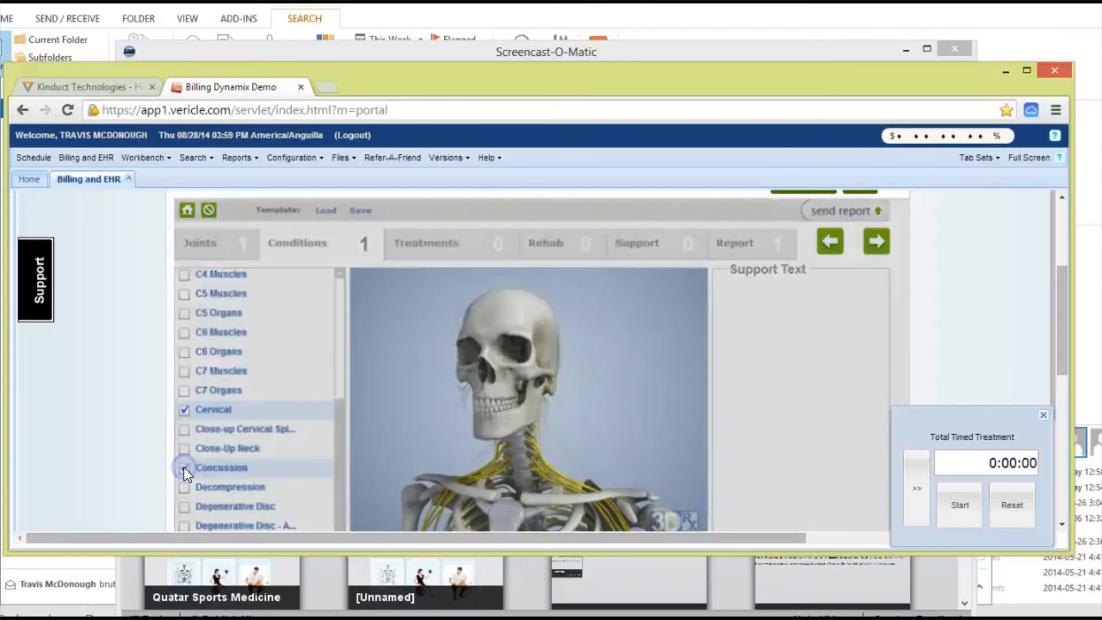